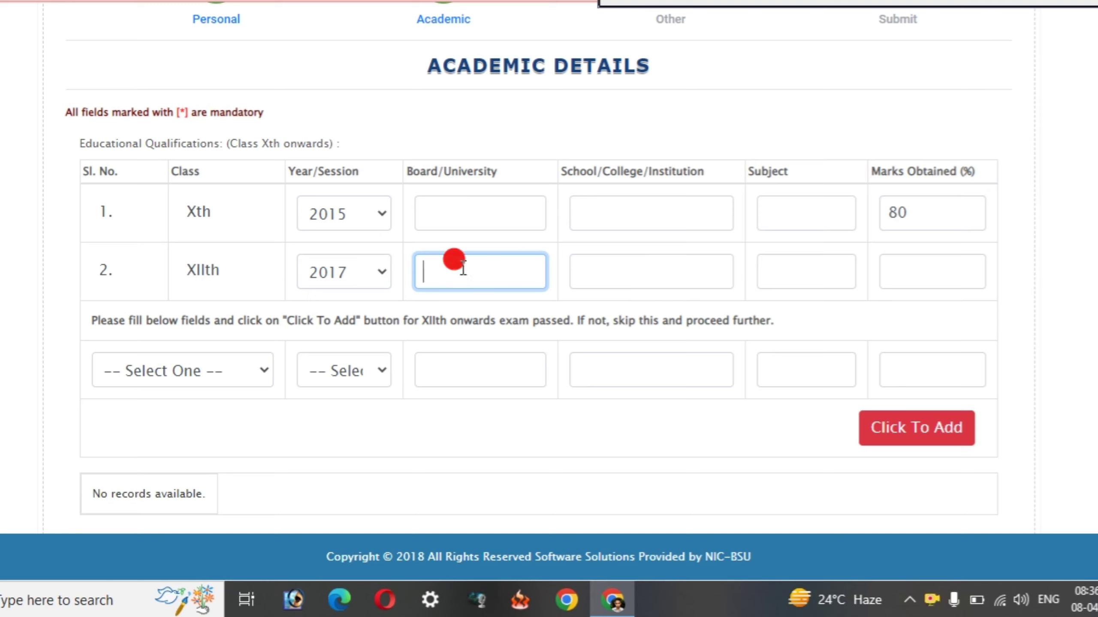
{"action": "left_click", "coordinate": [622, 272]}
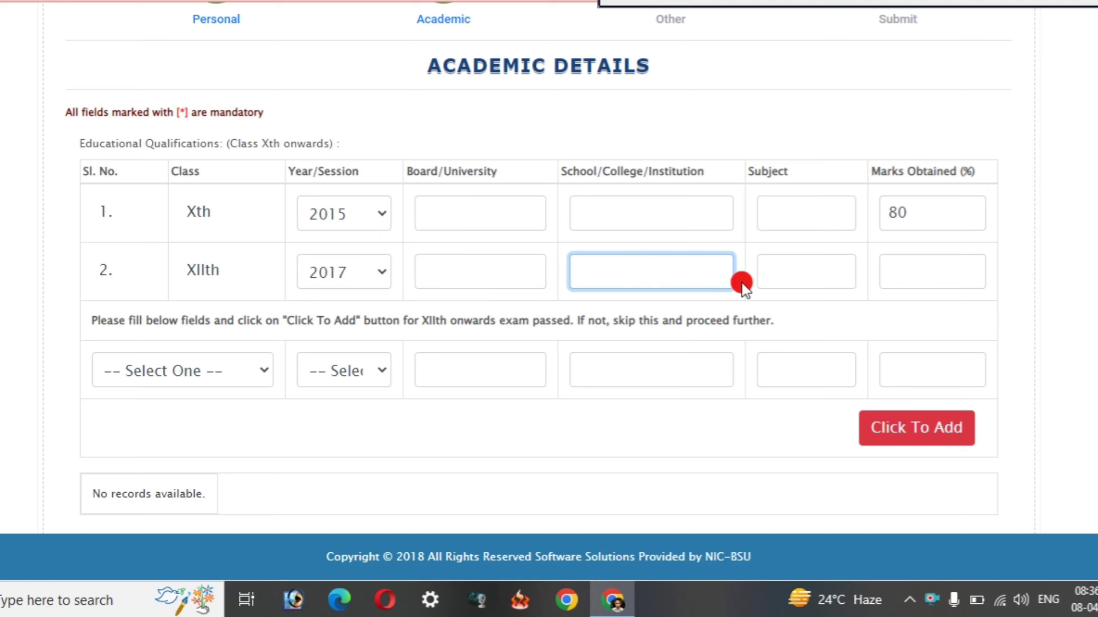
{"action": "left_click", "coordinate": [788, 270]}
{"action": "left_click", "coordinate": [914, 273]}
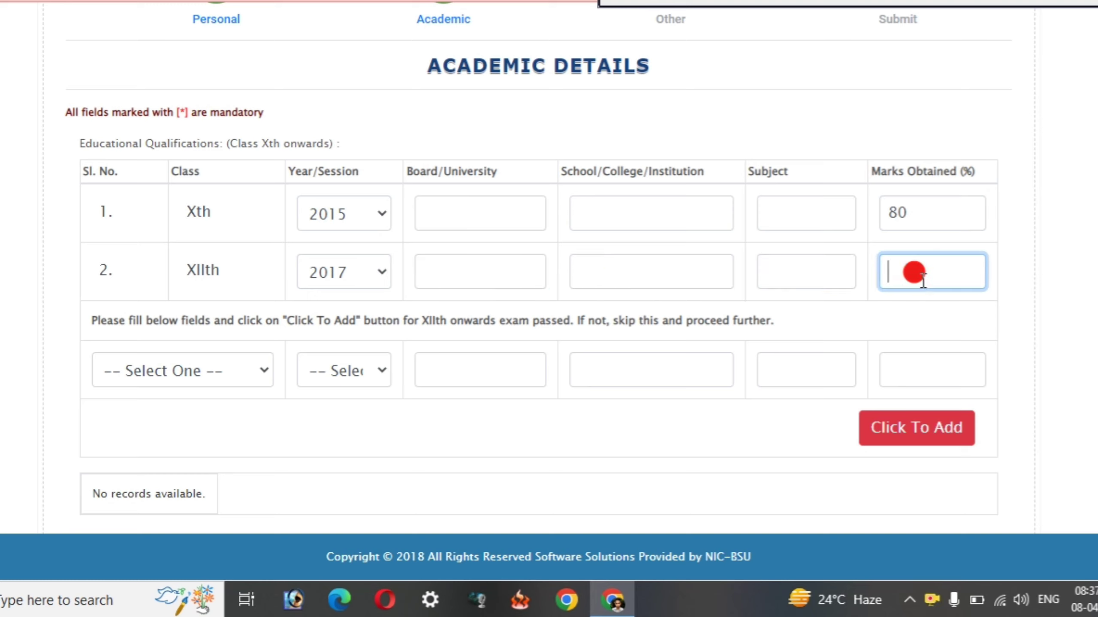
{"action": "left_click", "coordinate": [287, 403]}
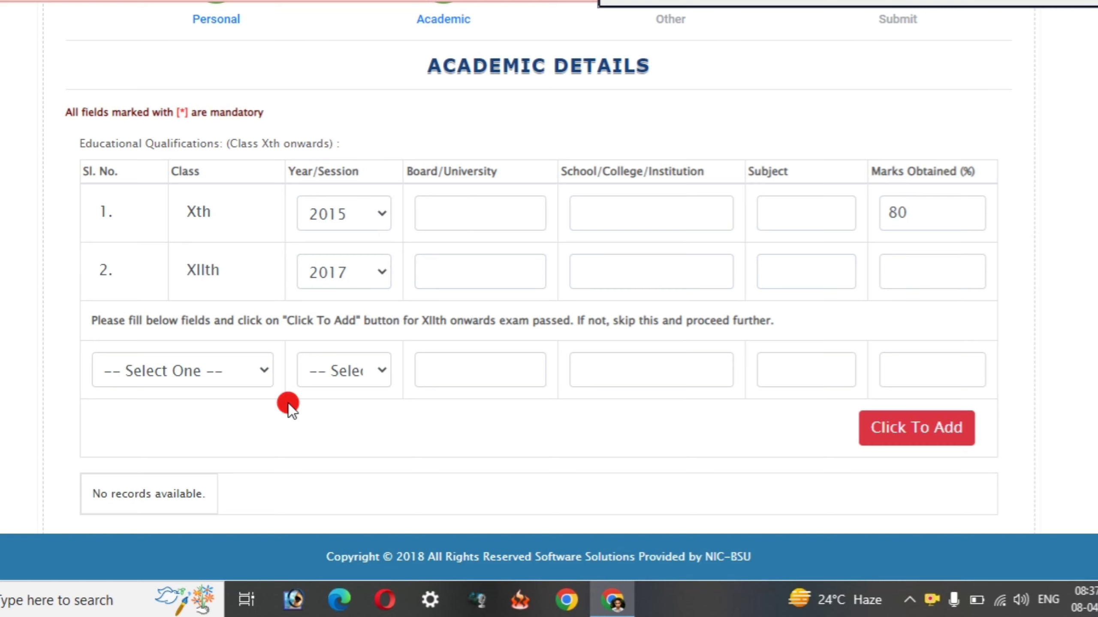
- Choose BCA as the class of the additional qualification passed after XIIth
{"action": "scroll", "coordinate": [262, 398], "scroll_direction": "down", "scroll_amount": 1}
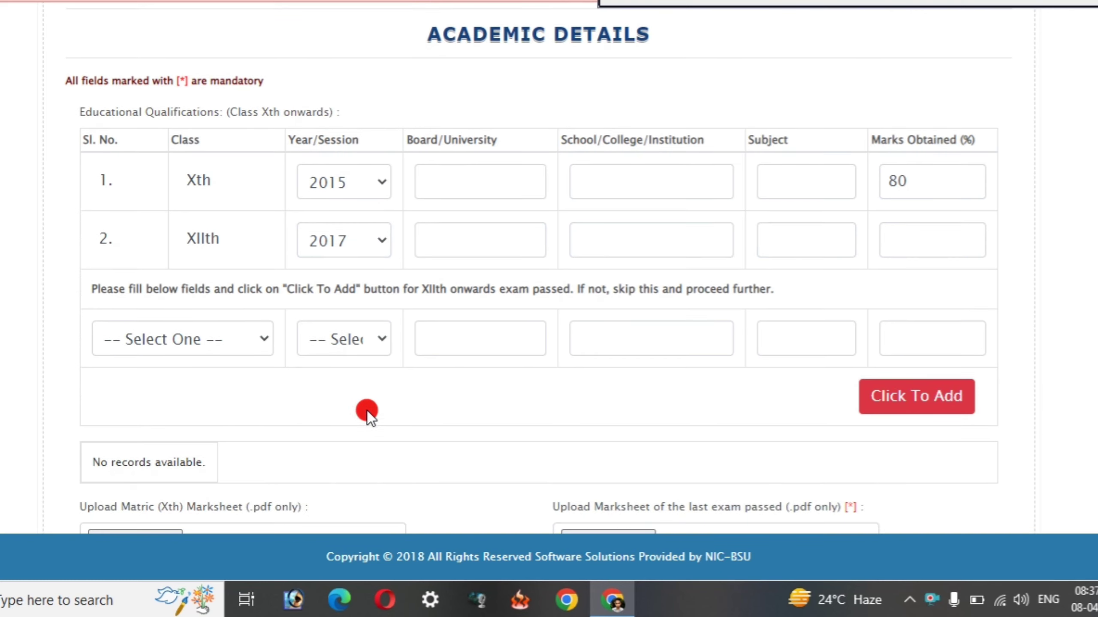
{"action": "scroll", "coordinate": [367, 412], "scroll_direction": "down", "scroll_amount": 3}
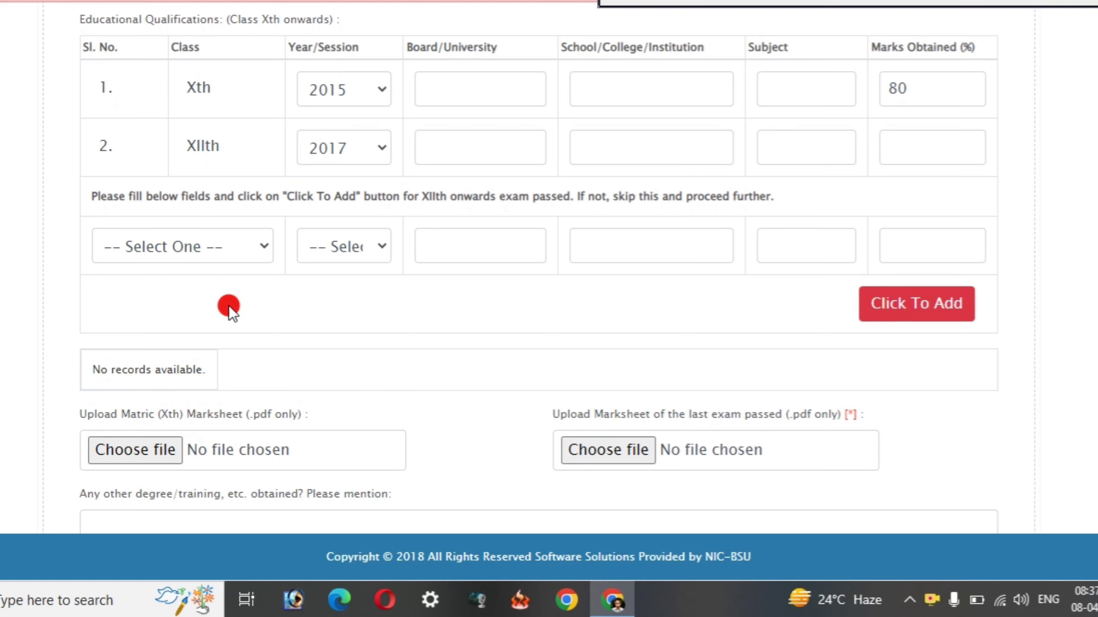
{"action": "left_click", "coordinate": [189, 258]}
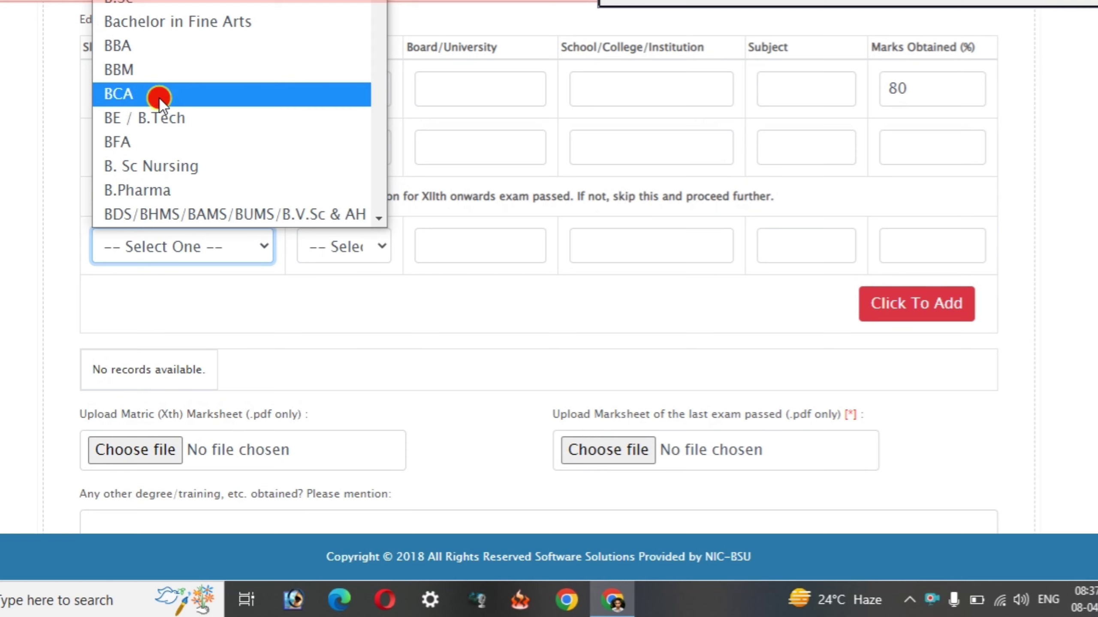
{"action": "left_click", "coordinate": [160, 99]}
{"action": "left_click", "coordinate": [346, 247]}
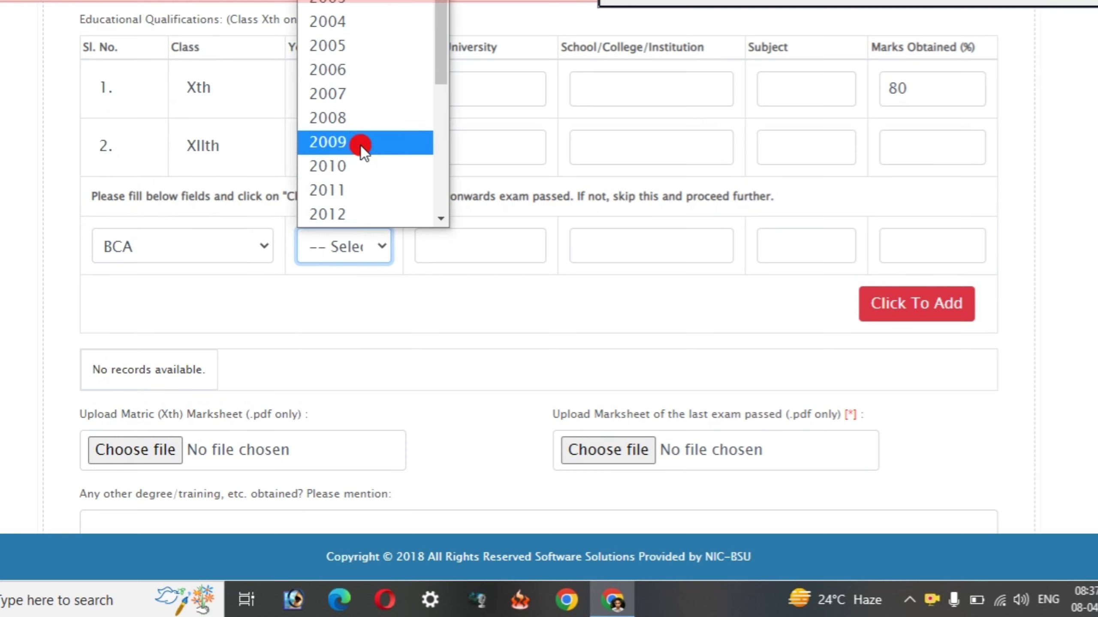
{"action": "scroll", "coordinate": [349, 282], "scroll_direction": "up", "scroll_amount": 2}
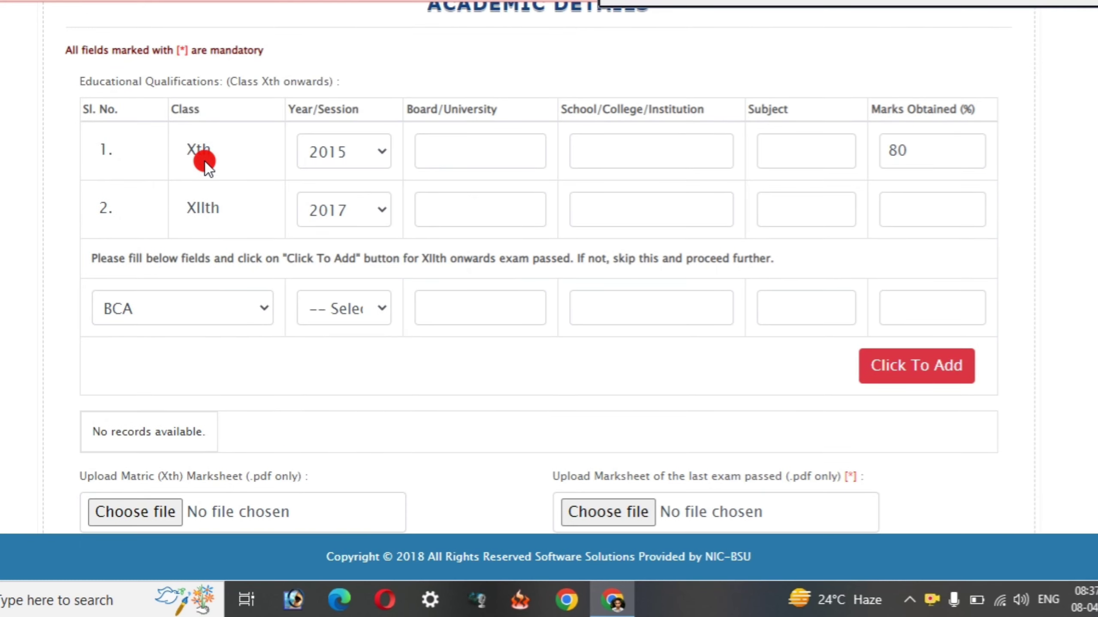
{"action": "left_click", "coordinate": [180, 319]}
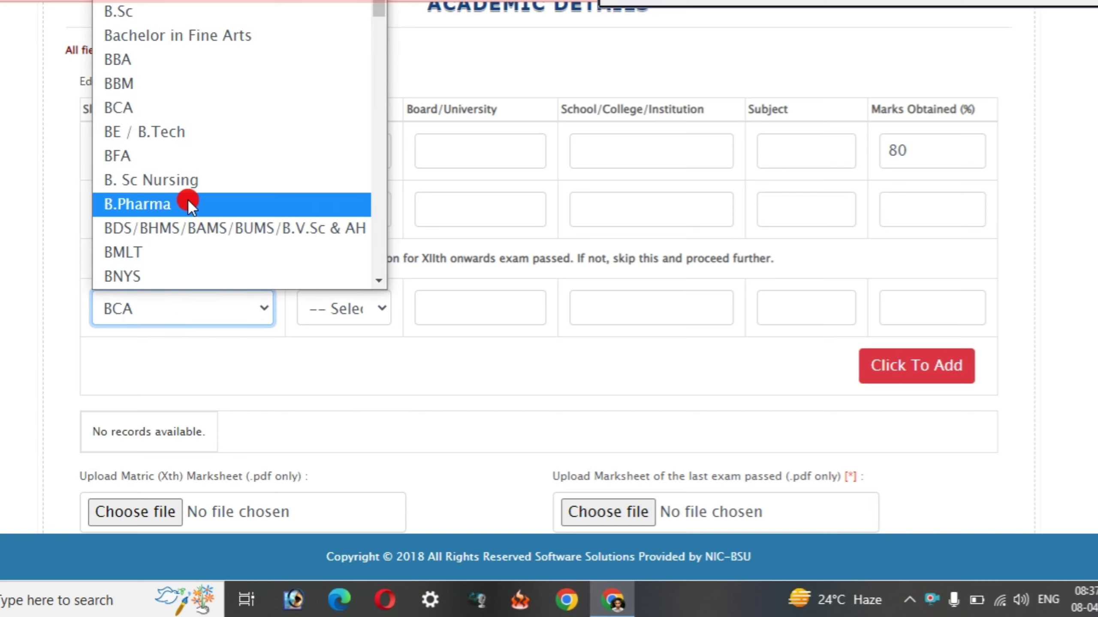
{"action": "left_click", "coordinate": [405, 389]}
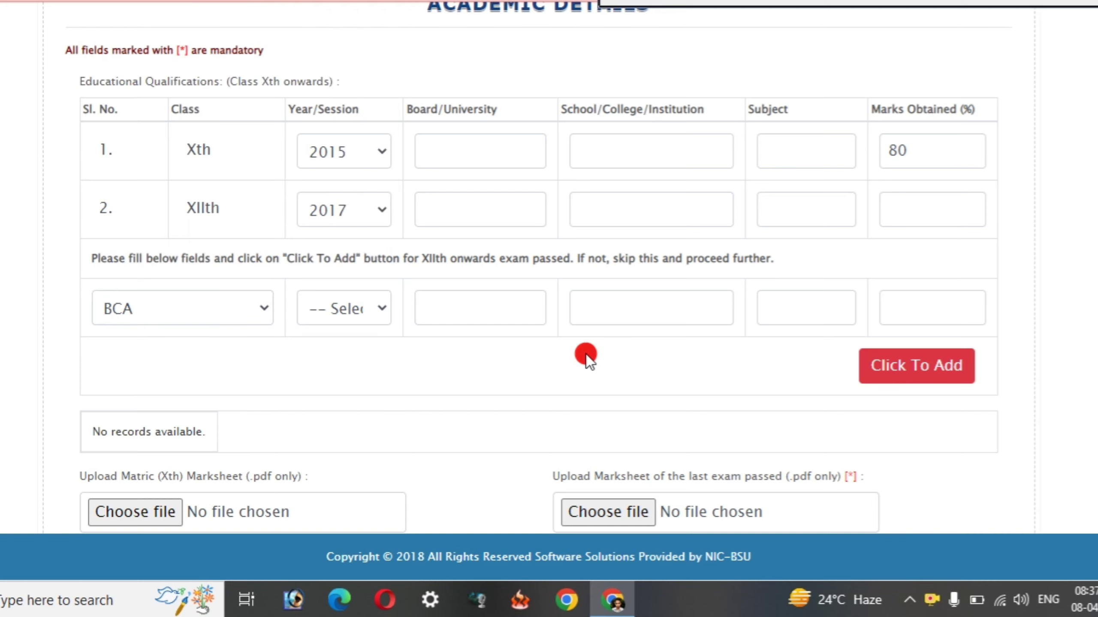
- Examine the marksheet uploads, the other degree field, the pursued course table, and the recommendation letter and admission proof uploads
{"action": "scroll", "coordinate": [586, 356], "scroll_direction": "down", "scroll_amount": 6}
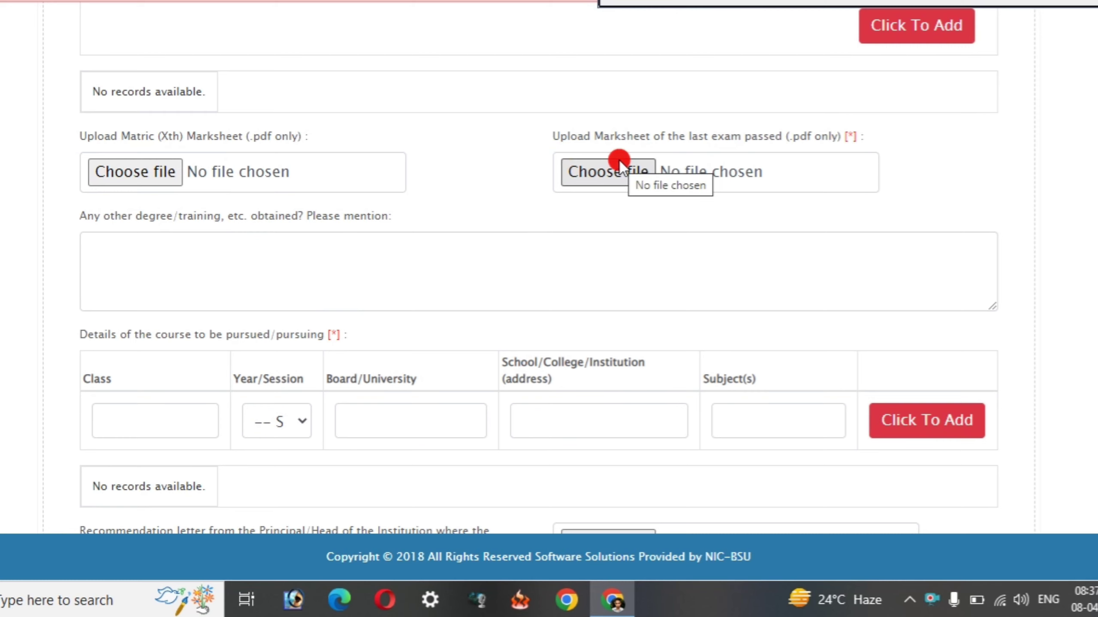
{"action": "scroll", "coordinate": [485, 226], "scroll_direction": "down", "scroll_amount": 1}
{"action": "left_click", "coordinate": [239, 193]}
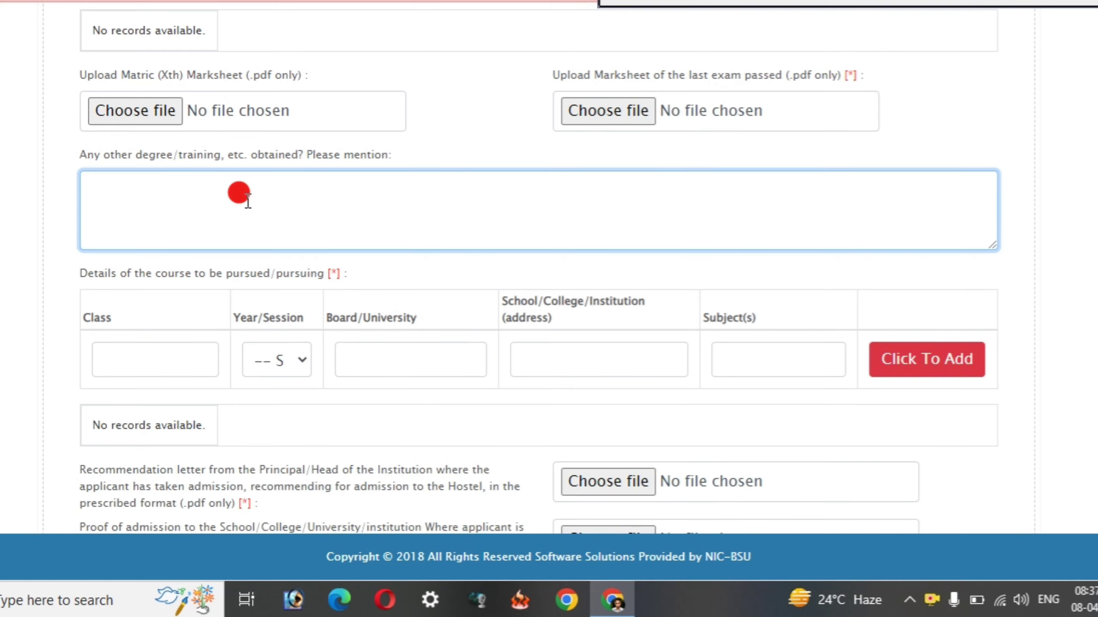
{"action": "scroll", "coordinate": [239, 193], "scroll_direction": "down", "scroll_amount": 1}
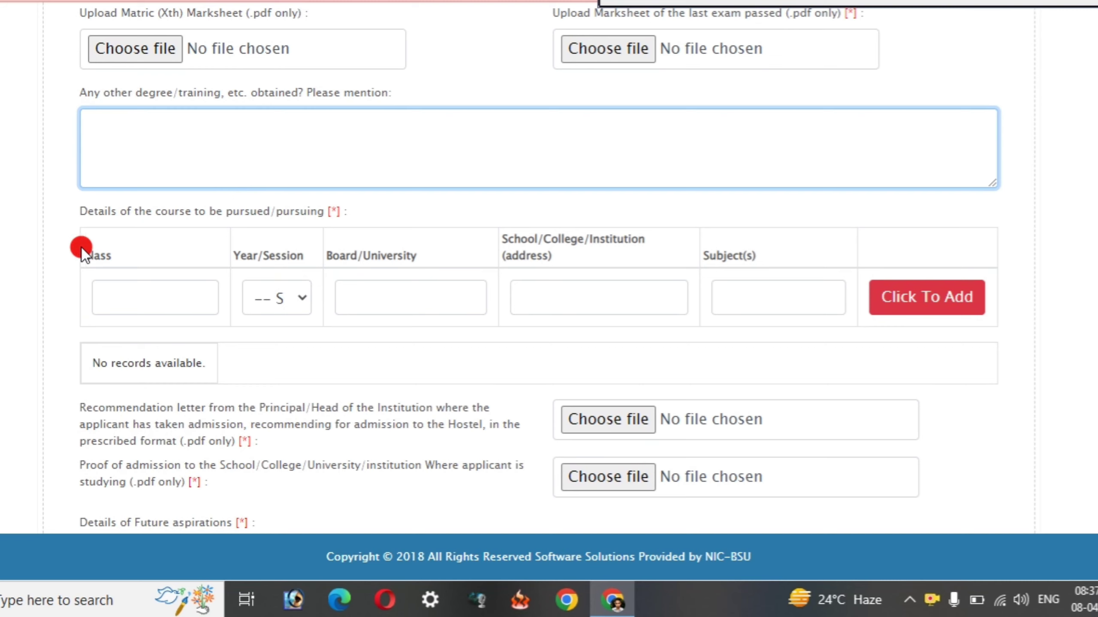
{"action": "left_click", "coordinate": [153, 289]}
{"action": "scroll", "coordinate": [147, 292], "scroll_direction": "down", "scroll_amount": 1}
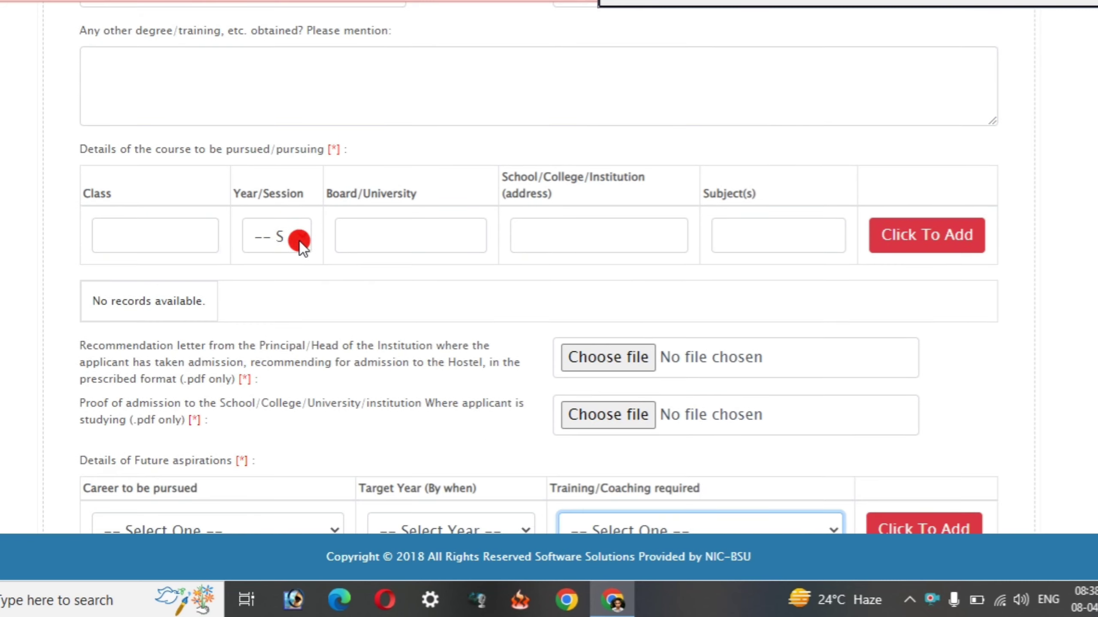
{"action": "scroll", "coordinate": [300, 242], "scroll_direction": "down", "scroll_amount": 3}
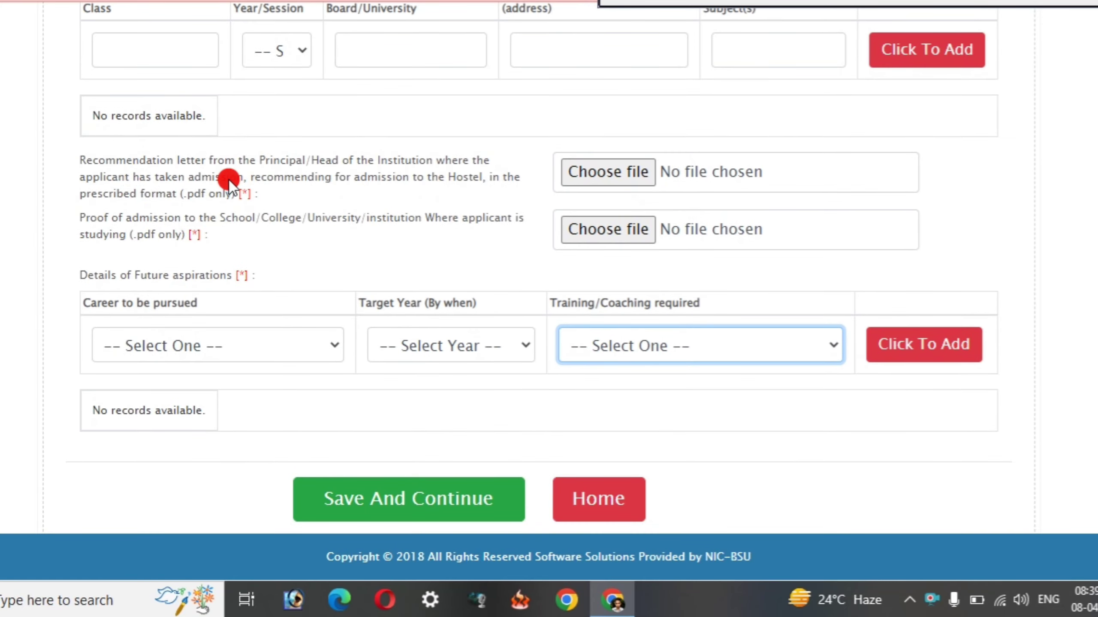
{"action": "scroll", "coordinate": [437, 309], "scroll_direction": "up", "scroll_amount": 2}
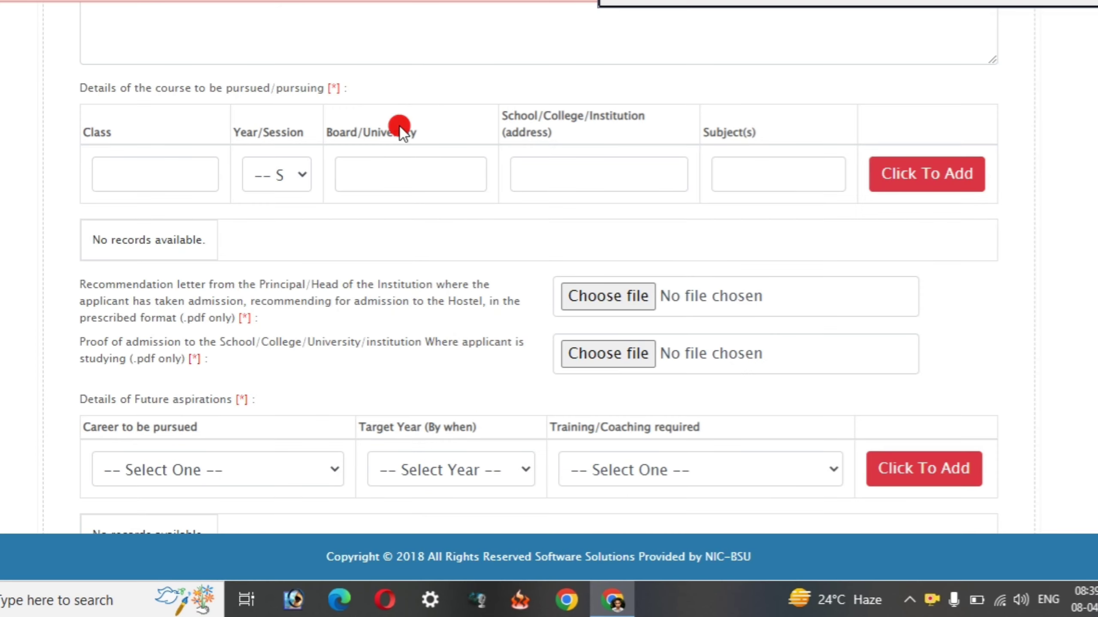
{"action": "scroll", "coordinate": [312, 296], "scroll_direction": "down", "scroll_amount": 1}
{"action": "scroll", "coordinate": [303, 297], "scroll_direction": "down", "scroll_amount": 2}
{"action": "scroll", "coordinate": [230, 298], "scroll_direction": "up", "scroll_amount": 3}
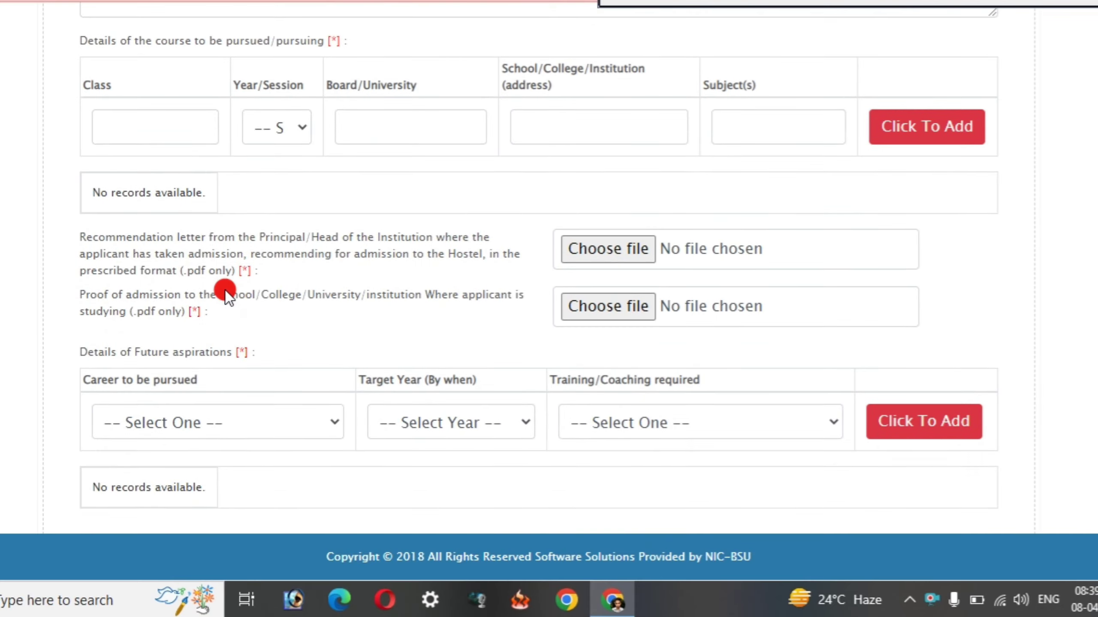
{"action": "scroll", "coordinate": [148, 265], "scroll_direction": "down", "scroll_amount": 2}
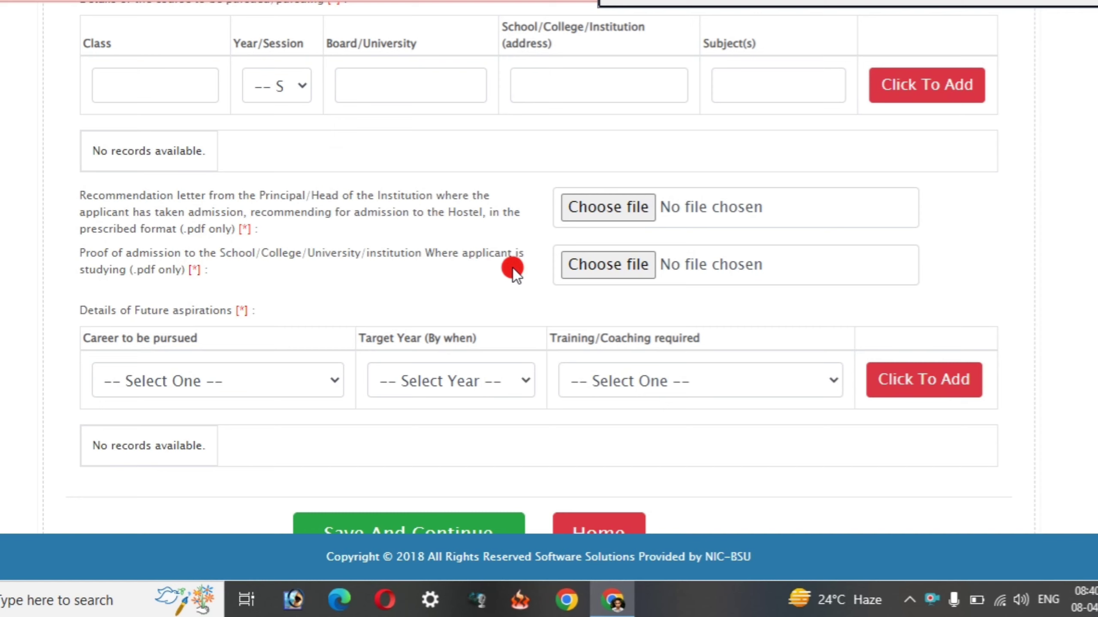
- Under the future aspirations, select Railways as the career to be pursued and 2027 as the target year
{"action": "scroll", "coordinate": [513, 268], "scroll_direction": "down", "scroll_amount": 2}
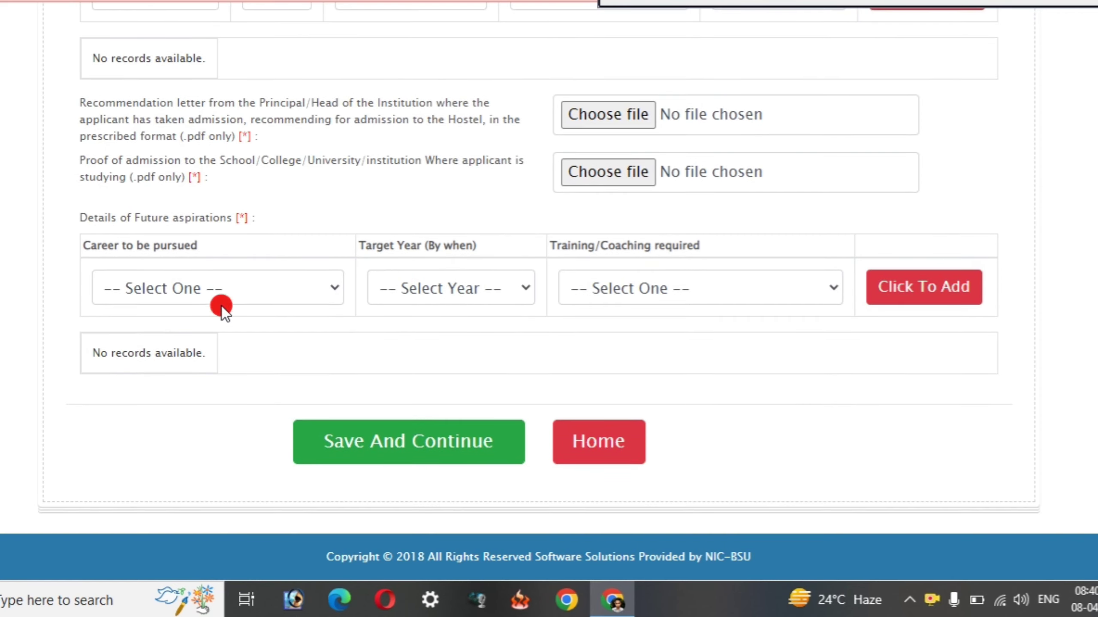
{"action": "left_click", "coordinate": [217, 290]}
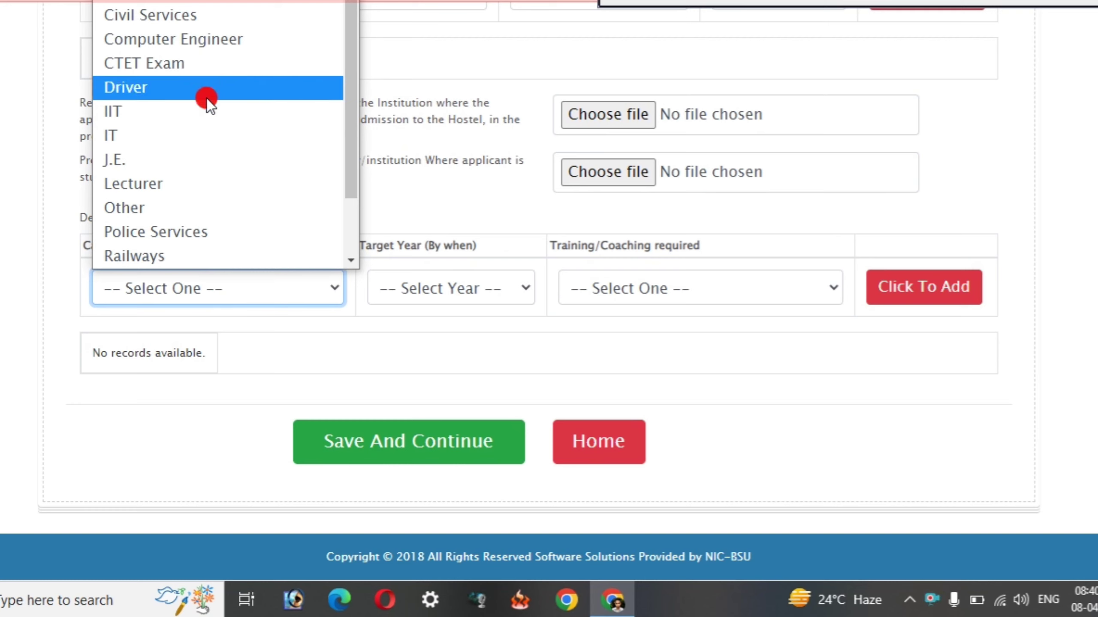
{"action": "left_click", "coordinate": [208, 250]}
{"action": "left_click", "coordinate": [427, 283]}
{"action": "left_click", "coordinate": [427, 294]}
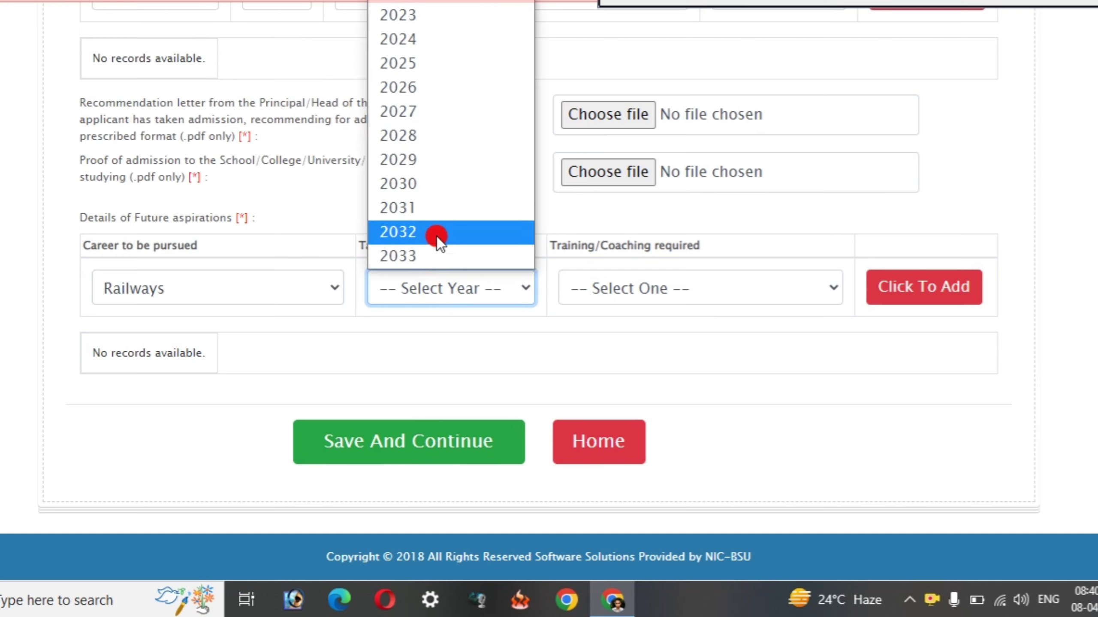
{"action": "left_click", "coordinate": [270, 288]}
{"action": "scroll", "coordinate": [250, 255], "scroll_direction": "down", "scroll_amount": 1}
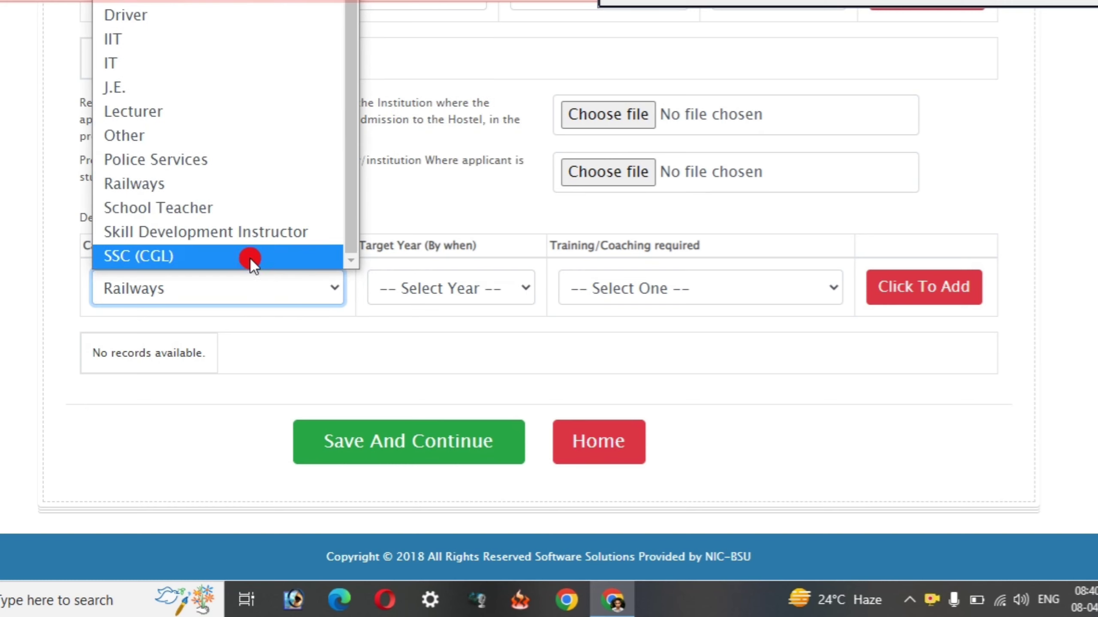
{"action": "left_click", "coordinate": [212, 194]}
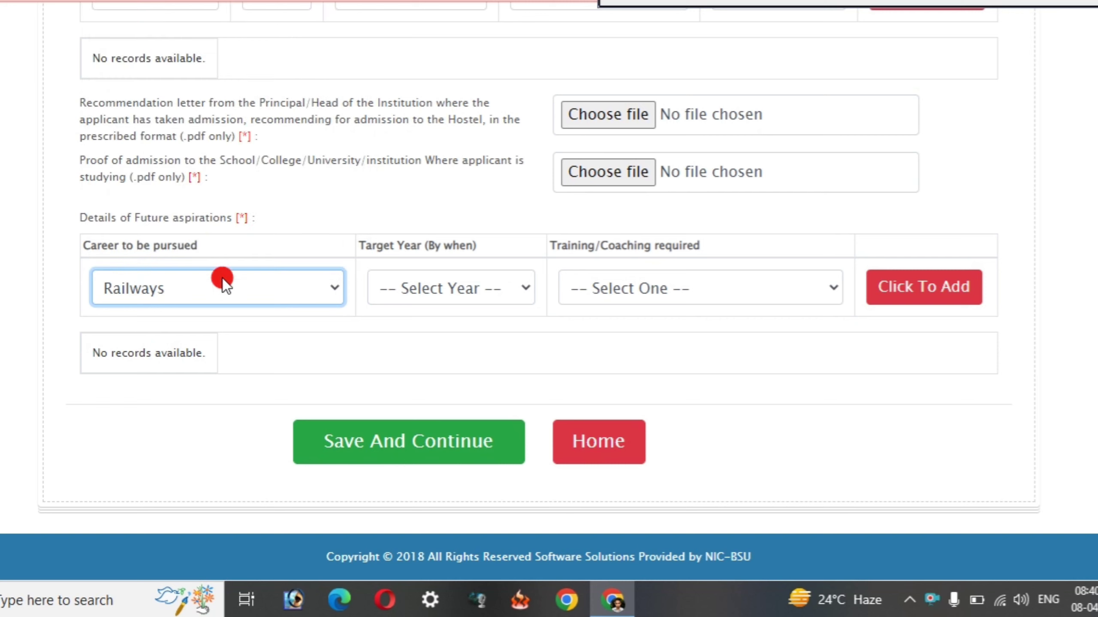
{"action": "left_click", "coordinate": [281, 355]}
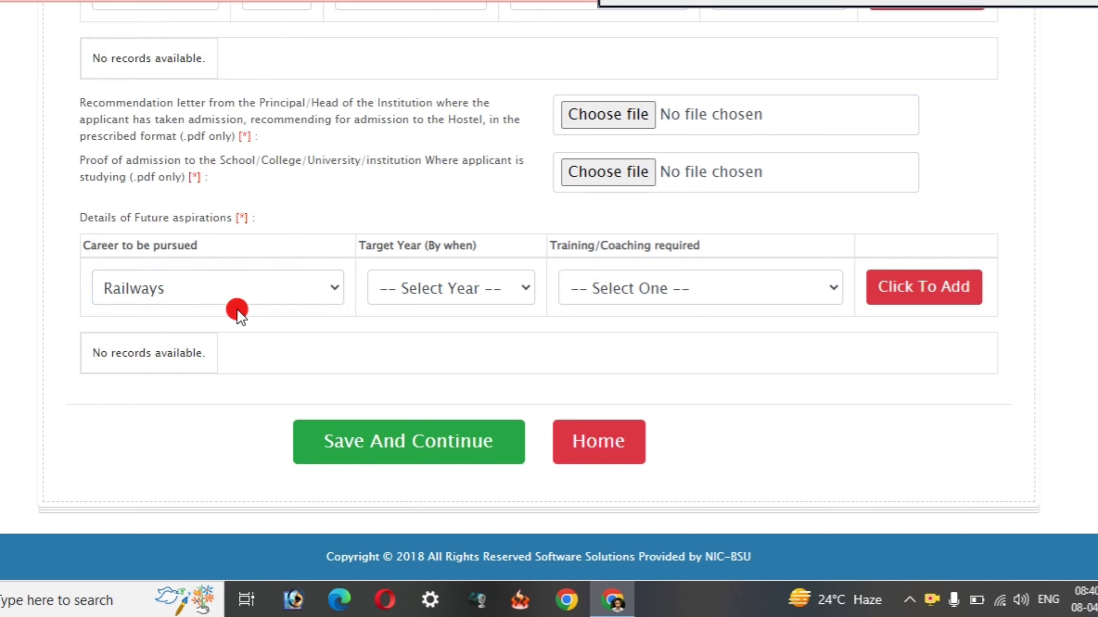
{"action": "left_click", "coordinate": [421, 289]}
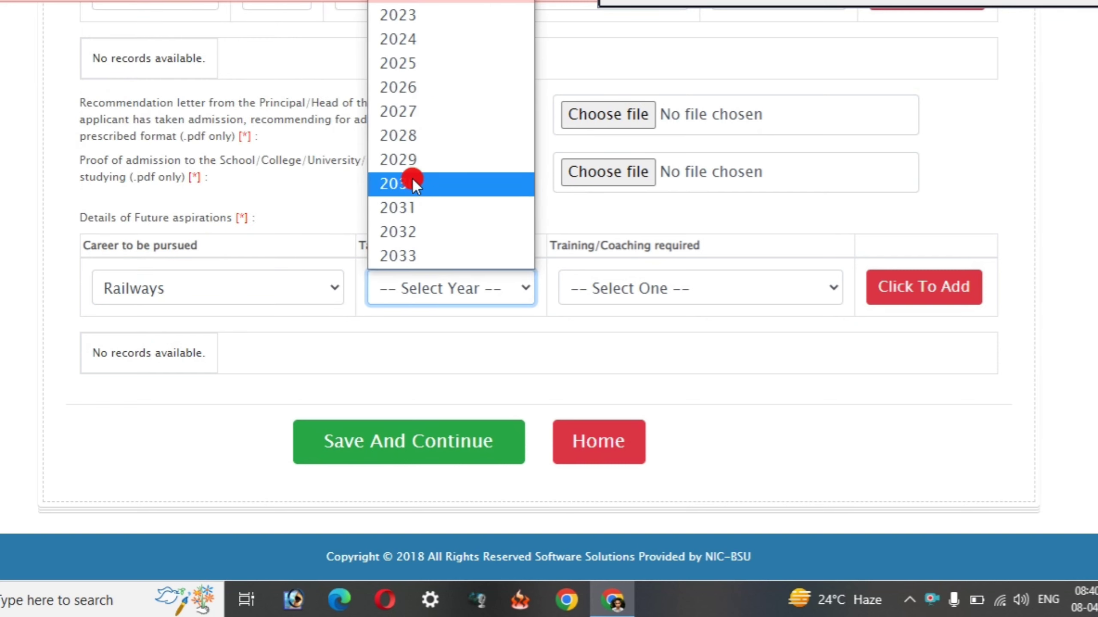
{"action": "left_click", "coordinate": [418, 112]}
- Browse the training or coaching options, and save the academic details to continue to the Other Details page
{"action": "left_click", "coordinate": [568, 279]}
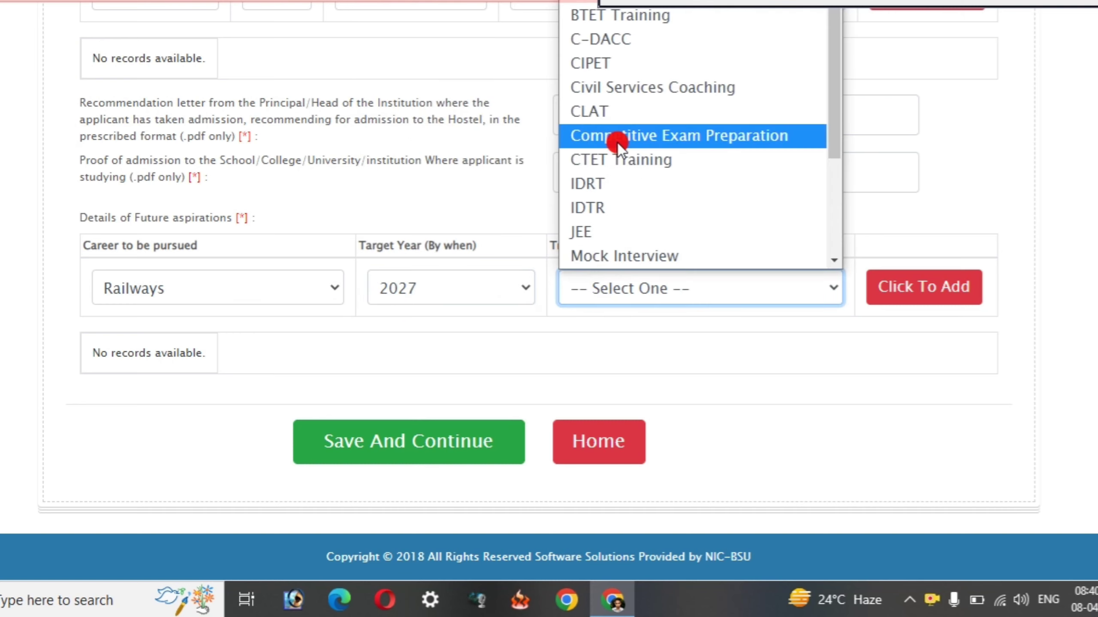
{"action": "scroll", "coordinate": [607, 143], "scroll_direction": "down", "scroll_amount": 3}
{"action": "scroll", "coordinate": [601, 204], "scroll_direction": "up", "scroll_amount": 3}
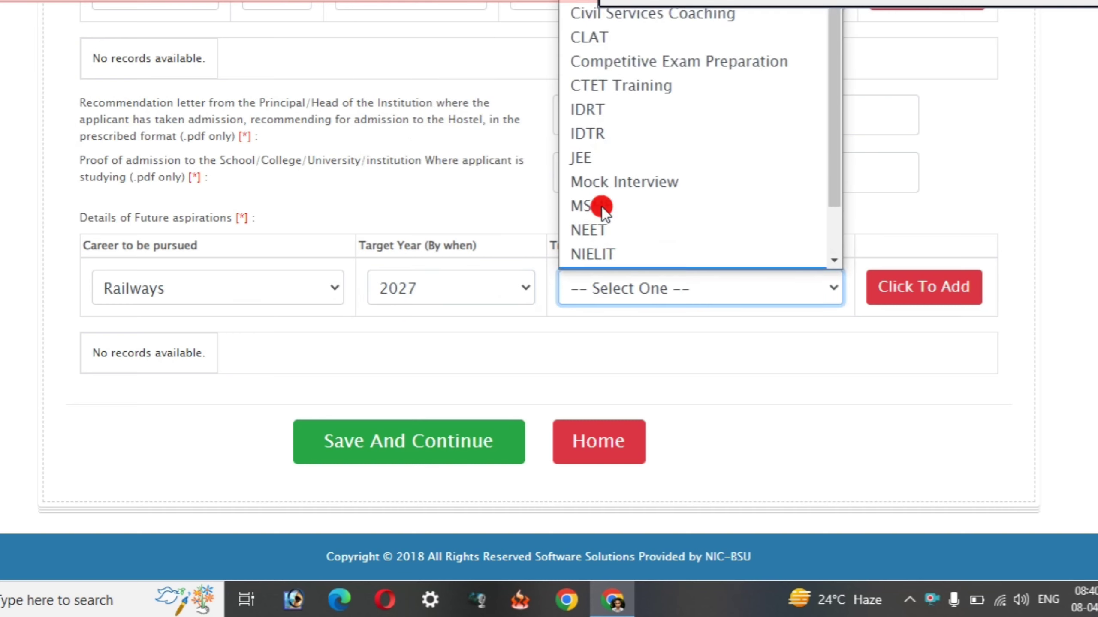
{"action": "left_click", "coordinate": [852, 375]}
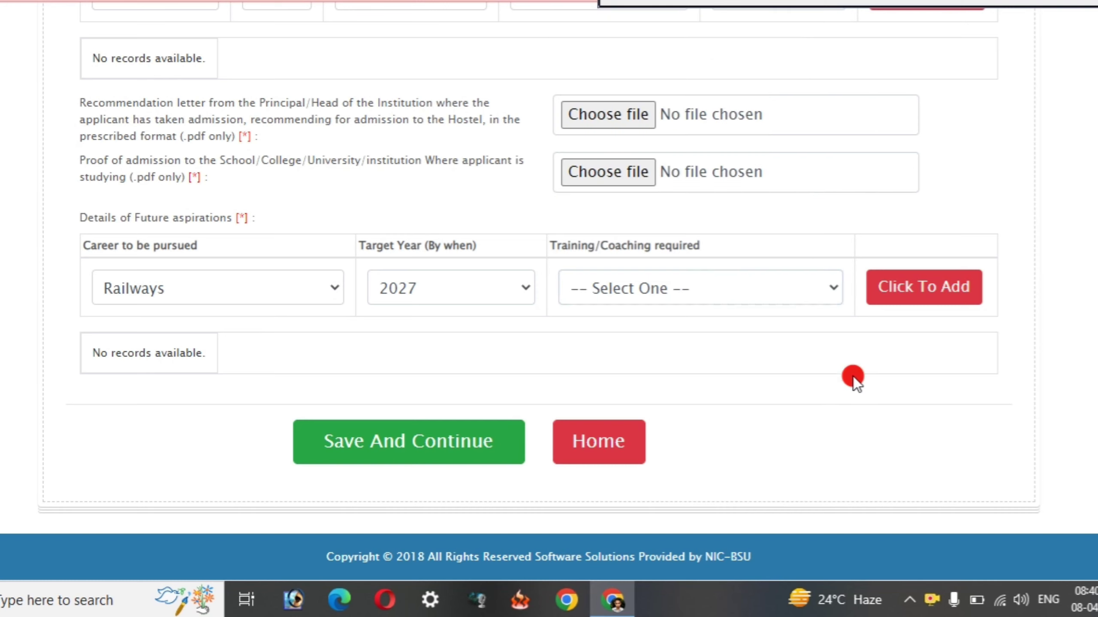
{"action": "left_click", "coordinate": [352, 451]}
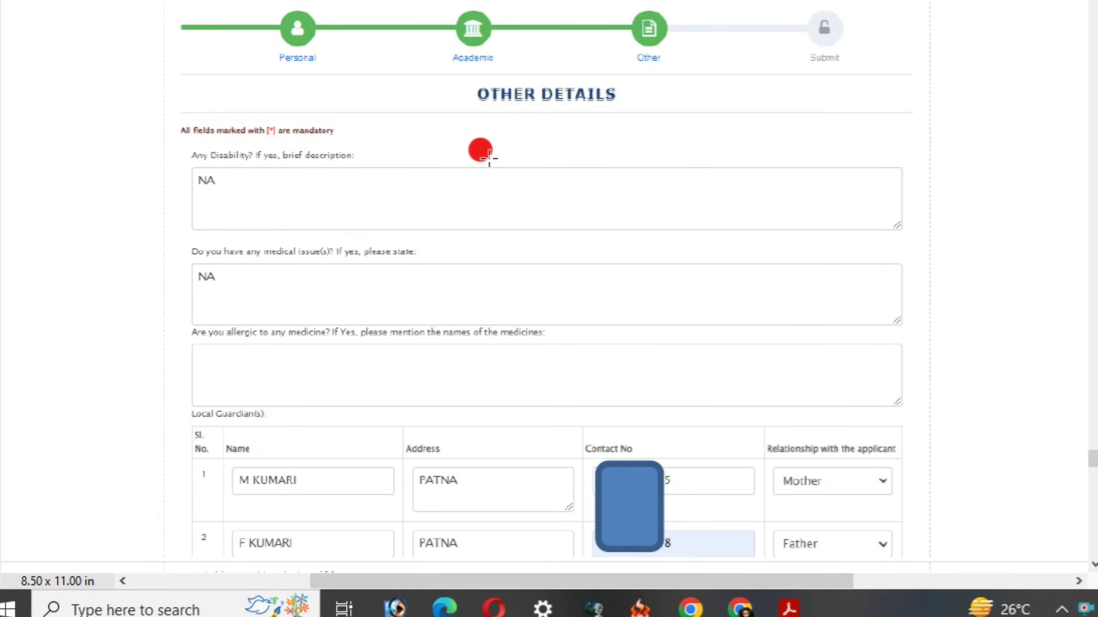
- Examine the disability, medical issue, medicine allergy and local guardian fields on the Other Details page
{"action": "scroll", "coordinate": [453, 167], "scroll_direction": "down", "scroll_amount": 1}
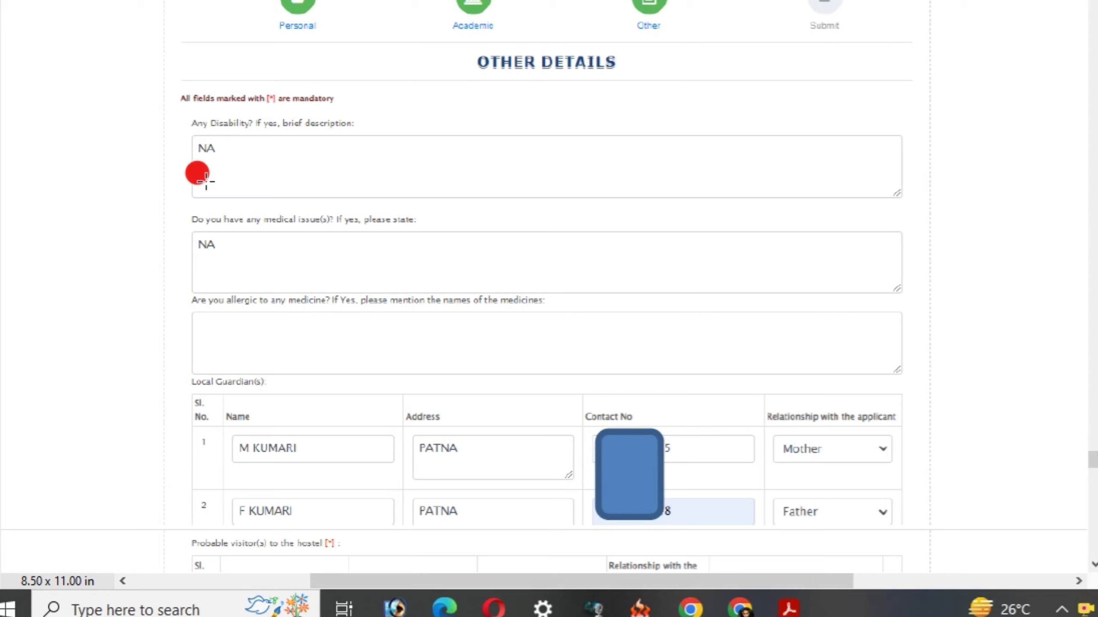
{"action": "scroll", "coordinate": [216, 258], "scroll_direction": "down", "scroll_amount": 1}
{"action": "scroll", "coordinate": [212, 255], "scroll_direction": "down", "scroll_amount": 3}
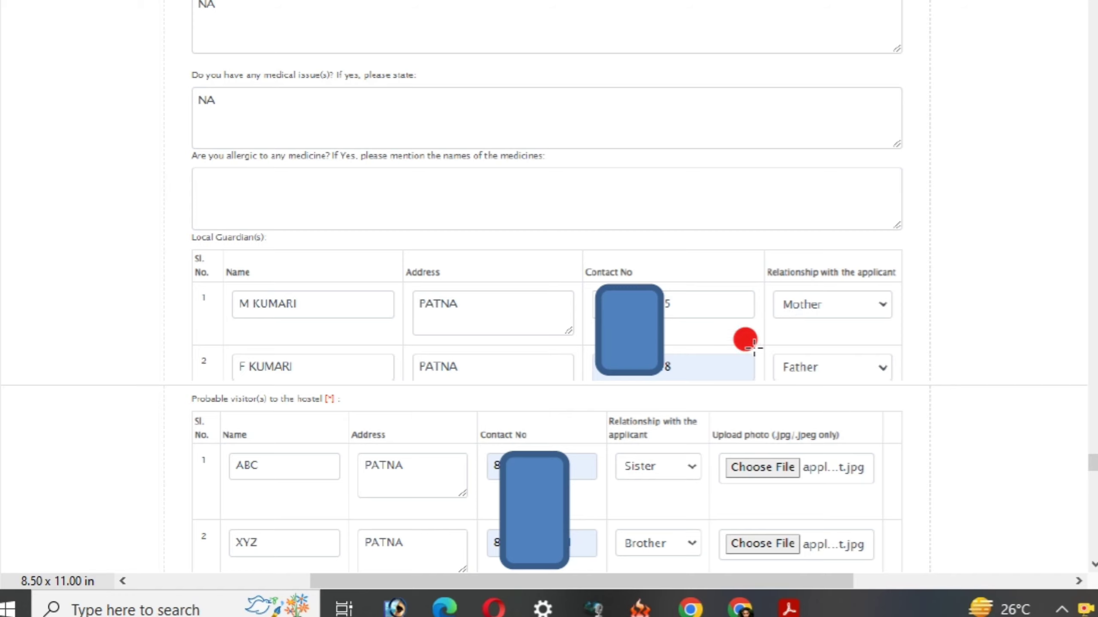
{"action": "scroll", "coordinate": [740, 335], "scroll_direction": "down", "scroll_amount": 2}
{"action": "scroll", "coordinate": [734, 319], "scroll_direction": "down", "scroll_amount": 2}
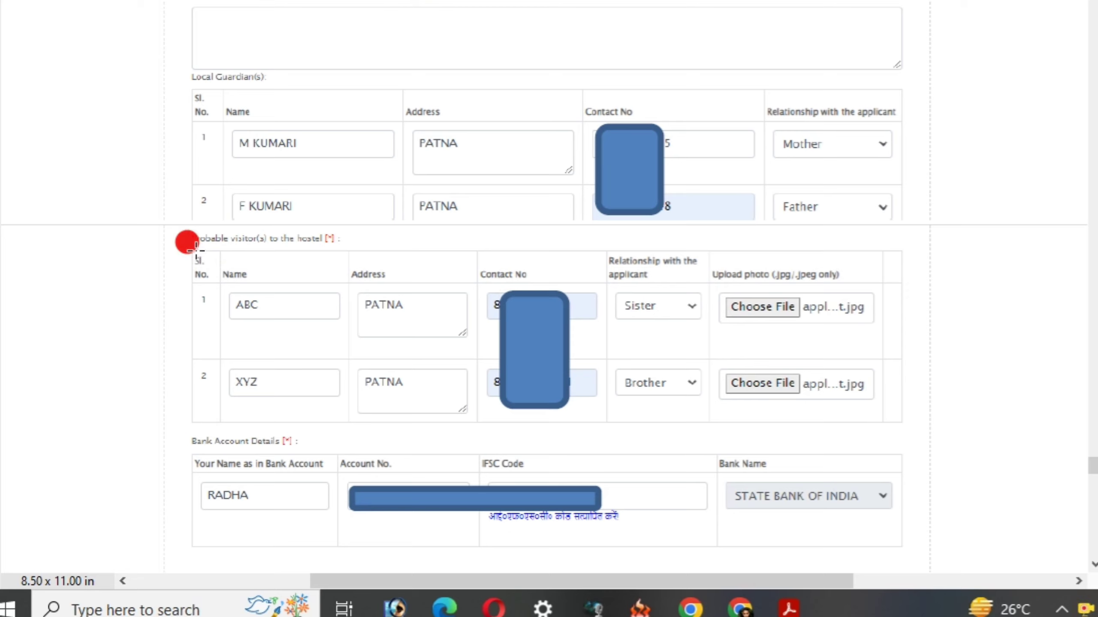
- Examine the probable visitors, bank account details, previous hostel stay and relatives in hostel sections
{"action": "scroll", "coordinate": [291, 265], "scroll_direction": "down", "scroll_amount": 1}
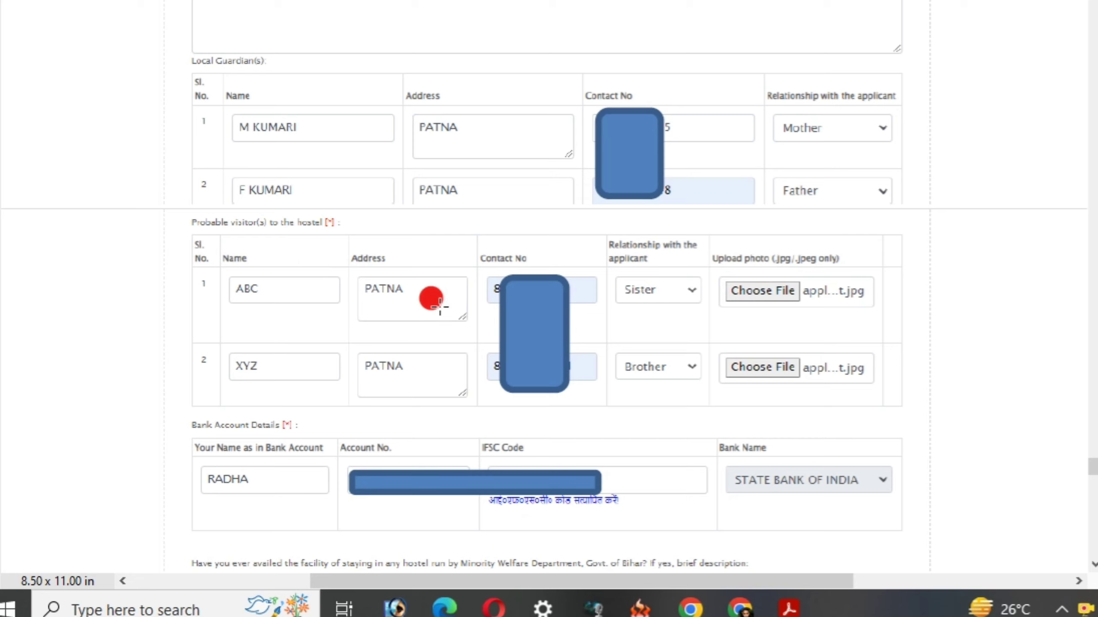
{"action": "scroll", "coordinate": [588, 324], "scroll_direction": "down", "scroll_amount": 1}
{"action": "scroll", "coordinate": [587, 323], "scroll_direction": "down", "scroll_amount": 3}
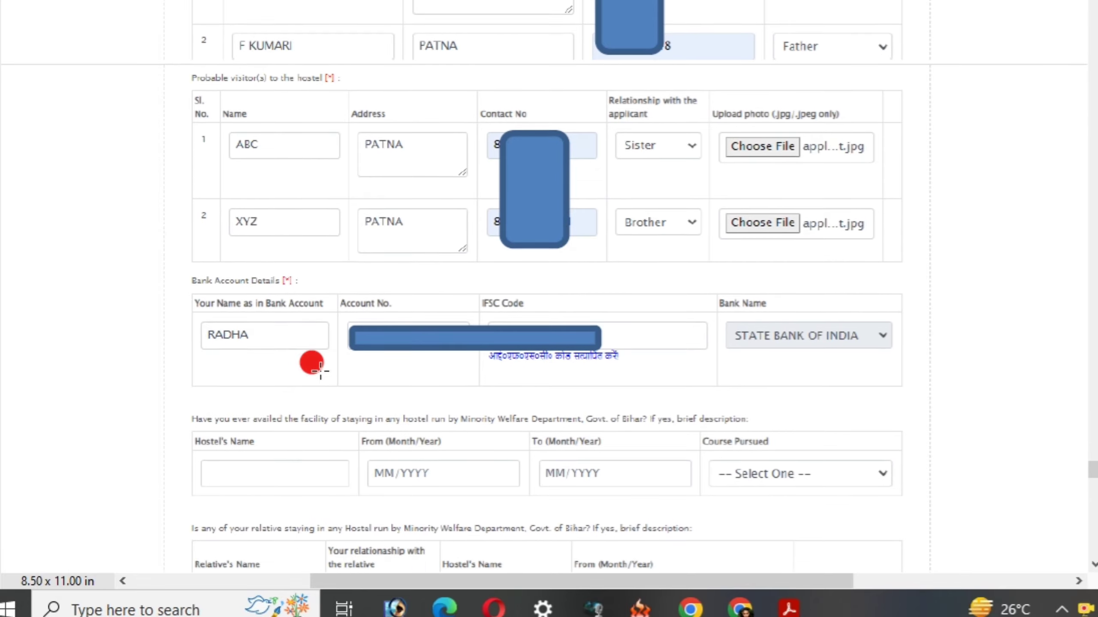
{"action": "scroll", "coordinate": [607, 348], "scroll_direction": "down", "scroll_amount": 4}
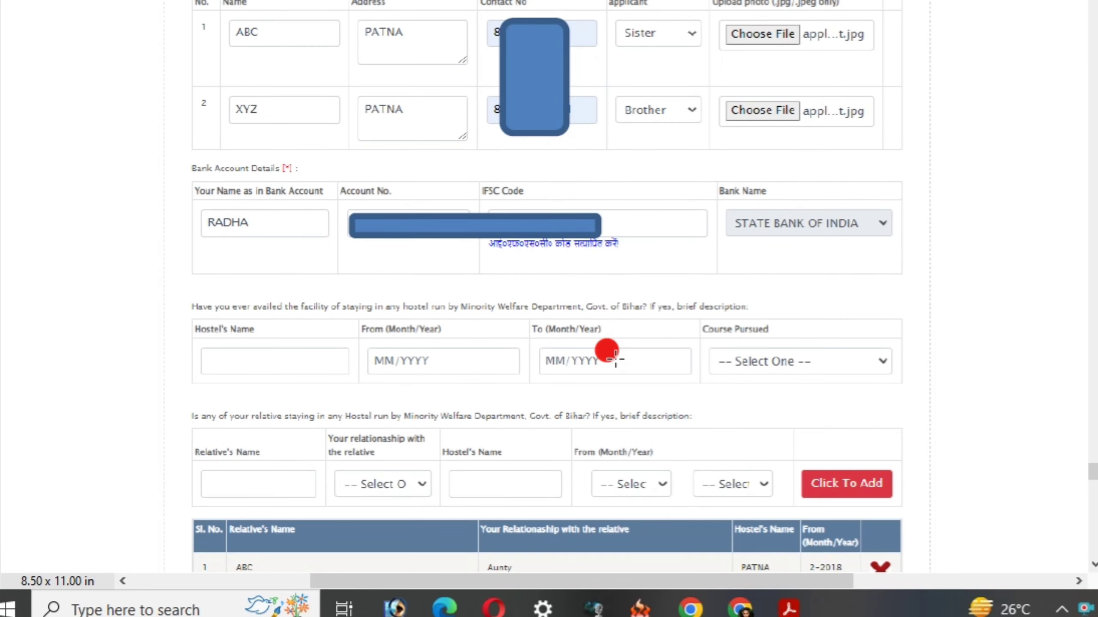
{"action": "scroll", "coordinate": [607, 351], "scroll_direction": "down", "scroll_amount": 1}
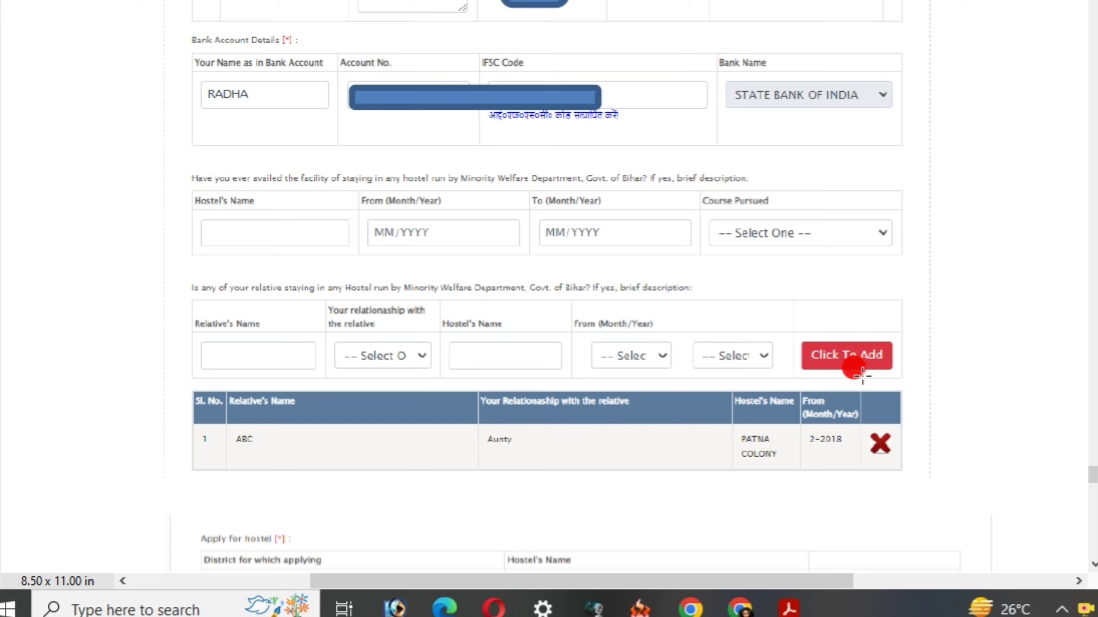
- Review the hostel choice, FIR details, declaration and signature upload, and save the other details to continue to Final Check & Submission
{"action": "scroll", "coordinate": [862, 372], "scroll_direction": "down", "scroll_amount": 8}
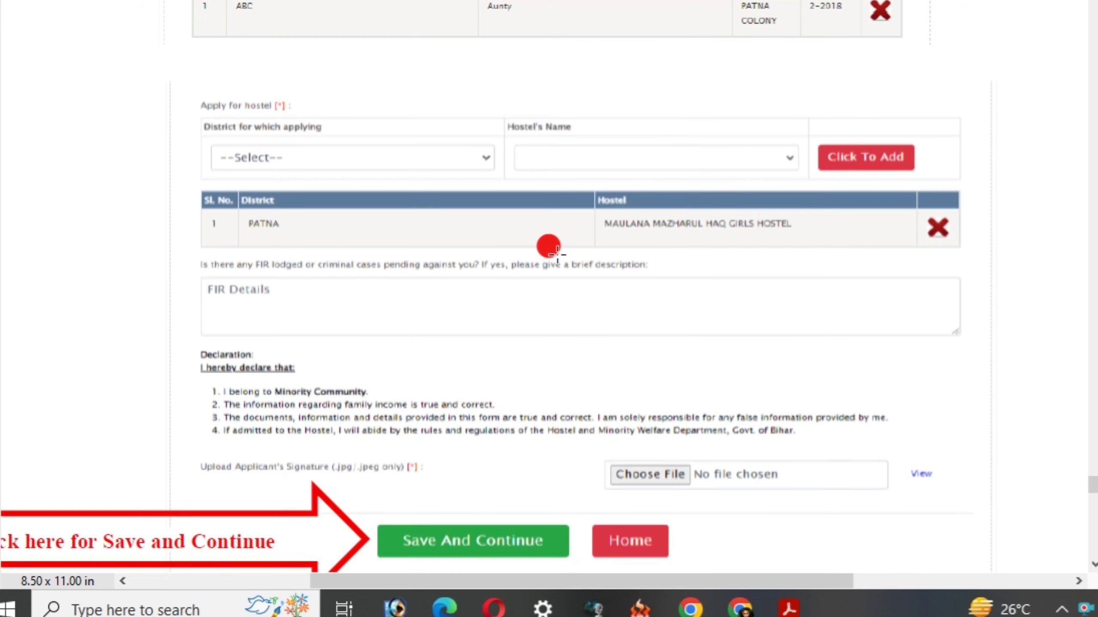
{"action": "scroll", "coordinate": [556, 254], "scroll_direction": "down", "scroll_amount": 1}
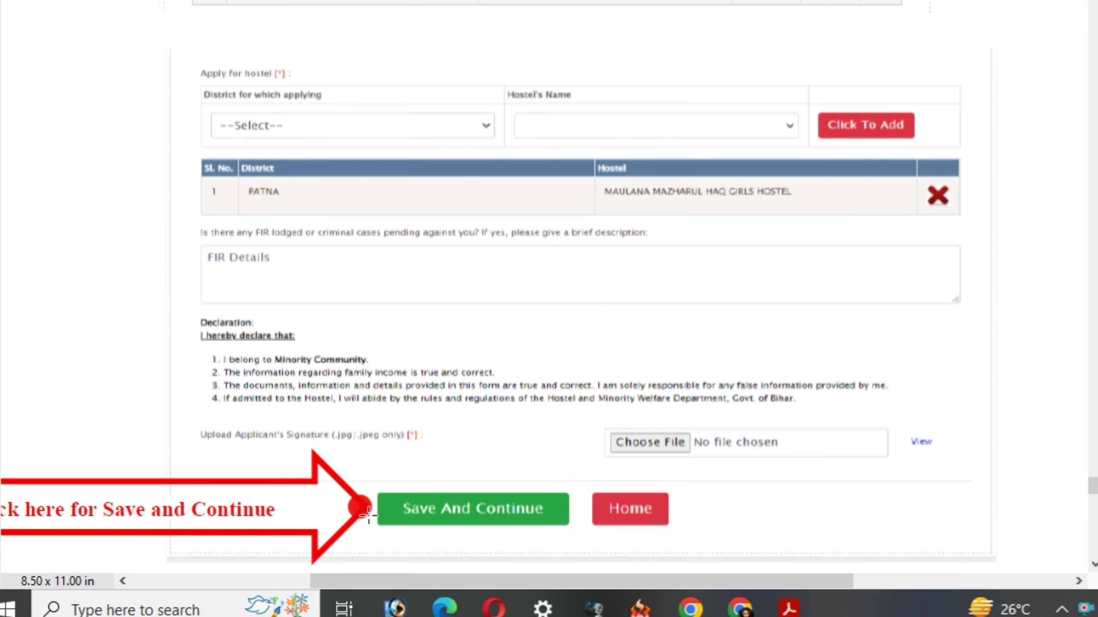
{"action": "left_click", "coordinate": [455, 501]}
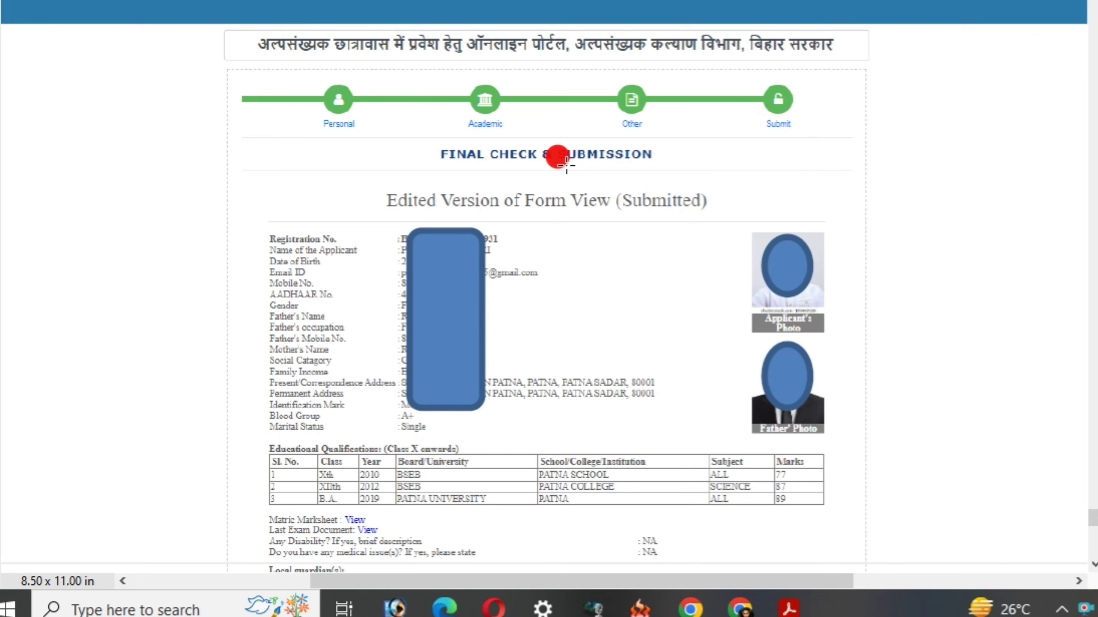
- Review the Final Check & Submission form view from the applicant's details through to the declaration
{"action": "scroll", "coordinate": [510, 190], "scroll_direction": "down", "scroll_amount": 1}
{"action": "scroll", "coordinate": [420, 149], "scroll_direction": "down", "scroll_amount": 2}
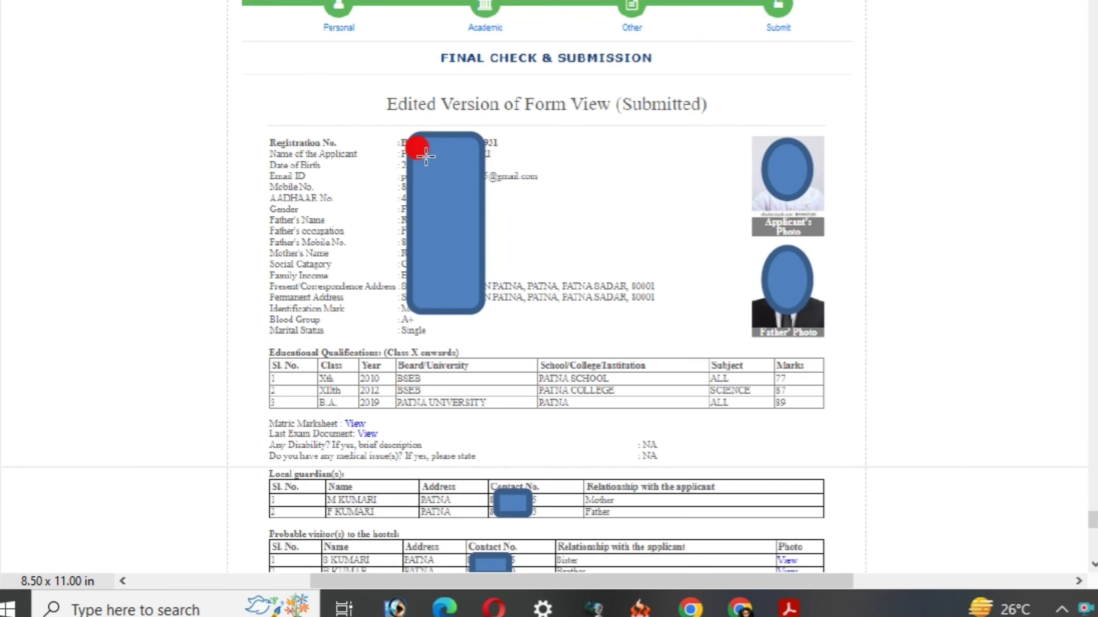
{"action": "scroll", "coordinate": [426, 157], "scroll_direction": "down", "scroll_amount": 10}
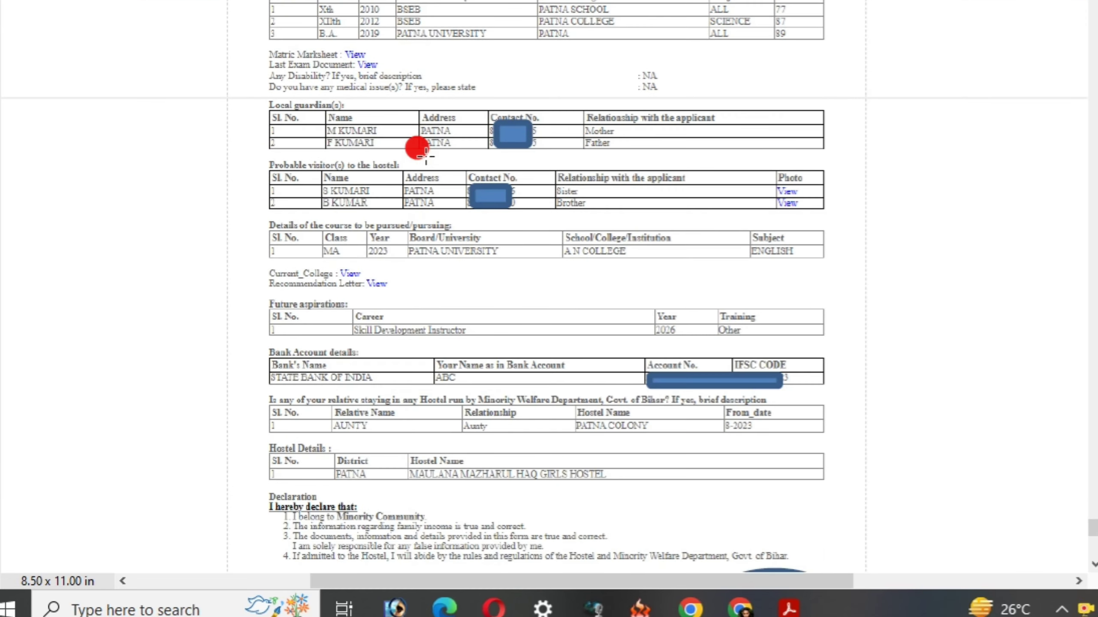
{"action": "scroll", "coordinate": [426, 156], "scroll_direction": "down", "scroll_amount": 8}
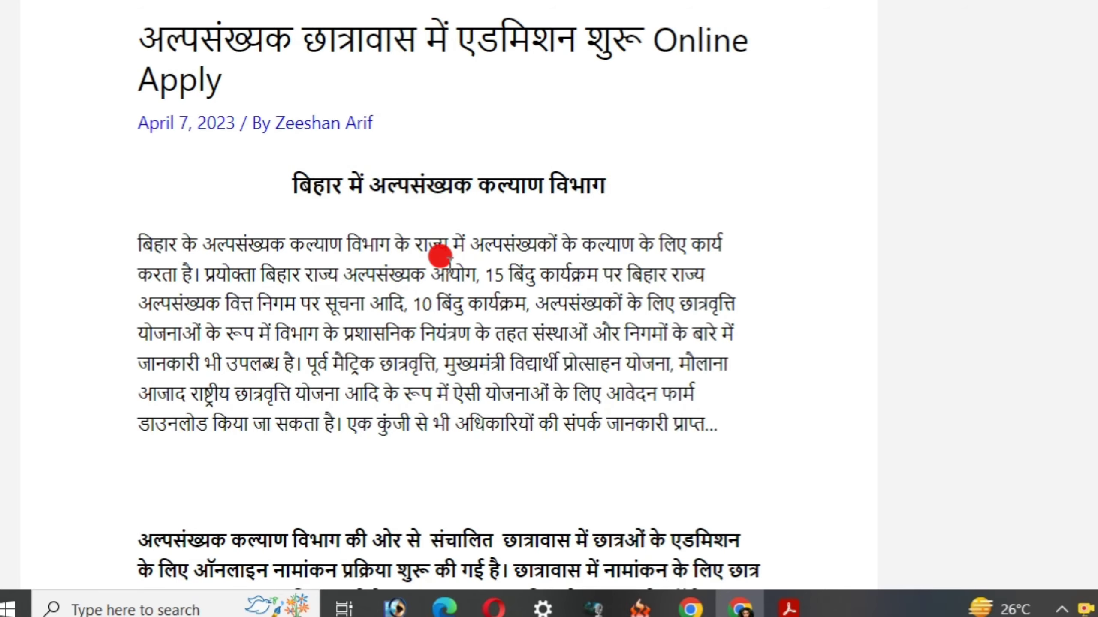
- Read the minority hostel admission article in the browser, covering the introduction, monthly schedule, required documents and hard copy submission instructions
{"action": "scroll", "coordinate": [448, 259], "scroll_direction": "down", "scroll_amount": 10}
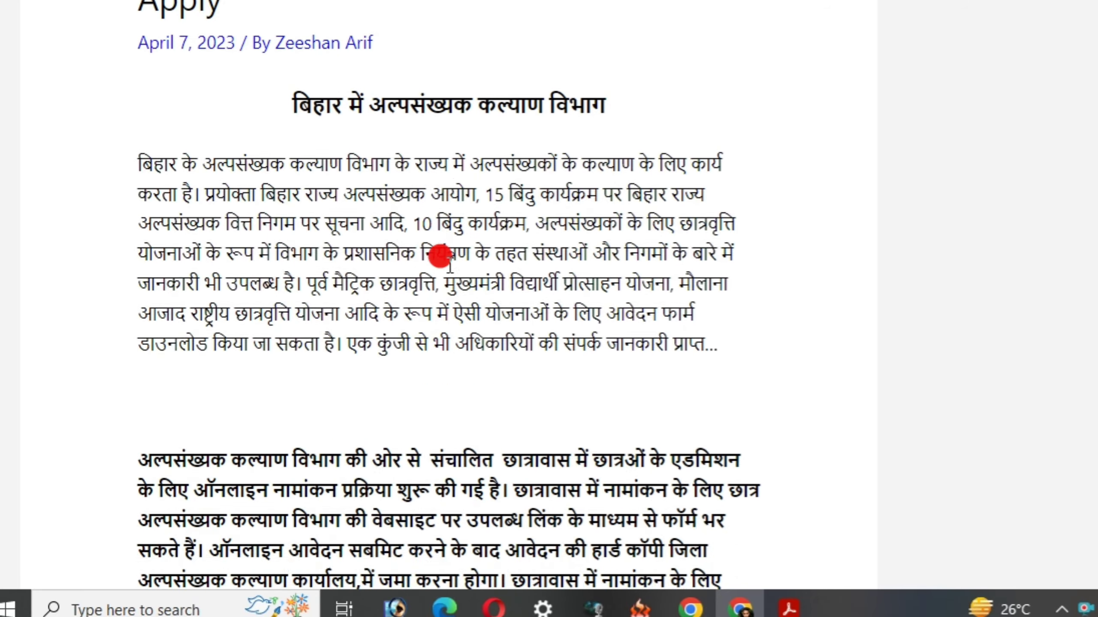
{"action": "scroll", "coordinate": [449, 264], "scroll_direction": "down", "scroll_amount": 10}
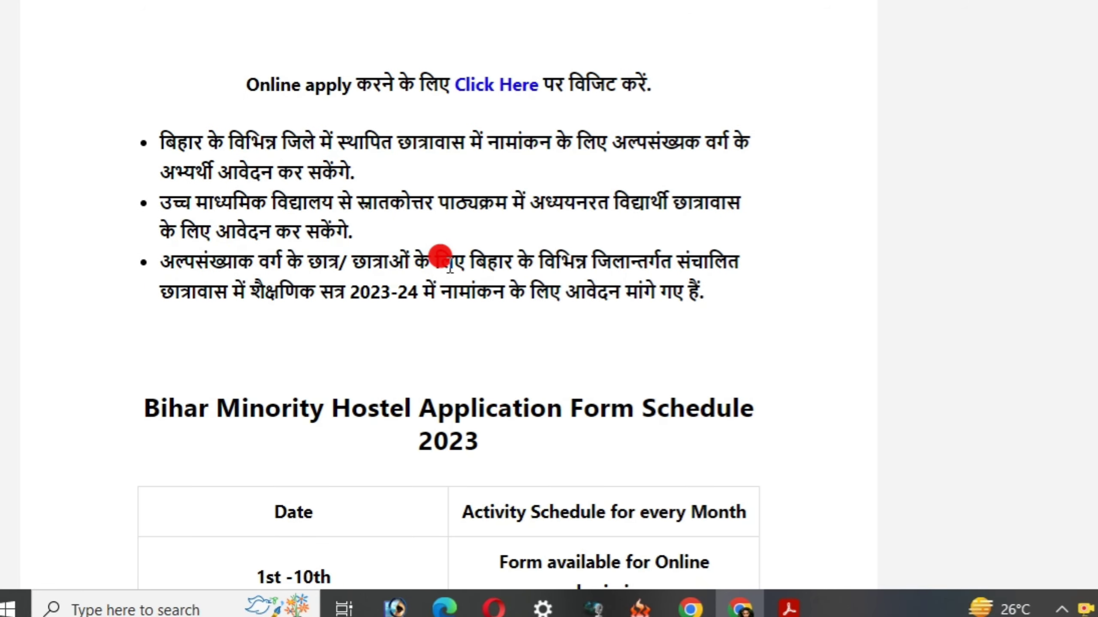
{"action": "scroll", "coordinate": [449, 264], "scroll_direction": "down", "scroll_amount": 20}
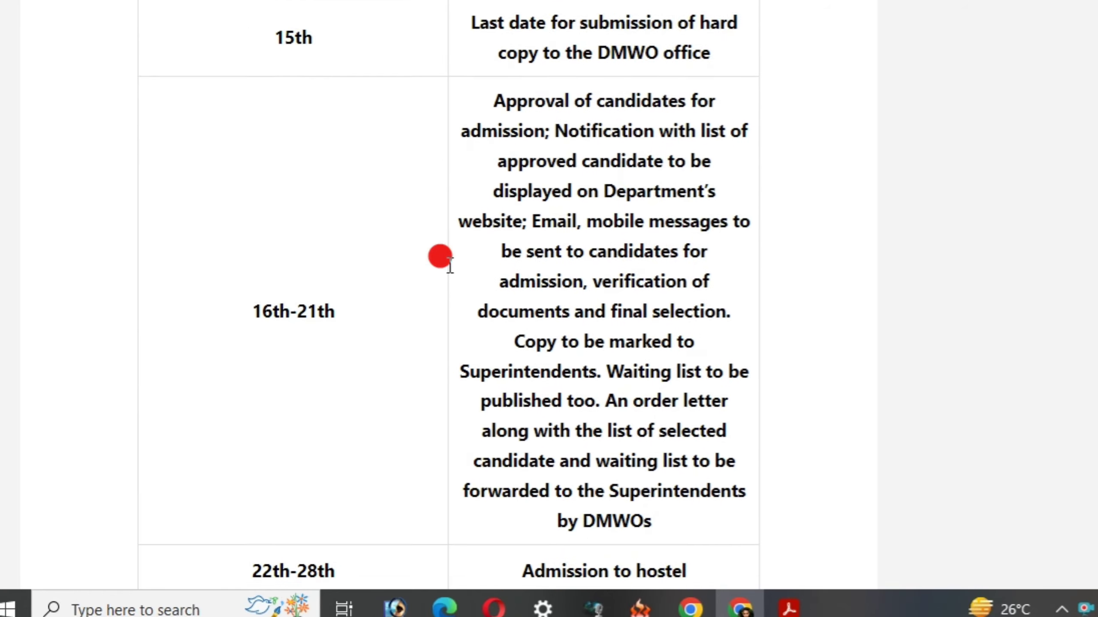
{"action": "scroll", "coordinate": [445, 259], "scroll_direction": "down", "scroll_amount": 11}
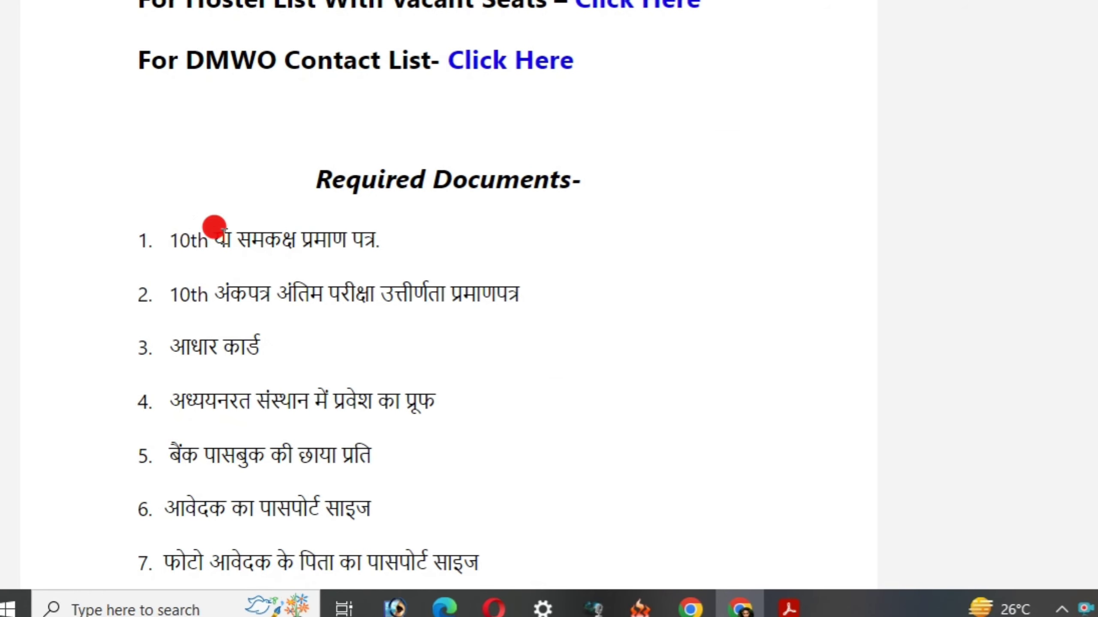
{"action": "scroll", "coordinate": [380, 281], "scroll_direction": "down", "scroll_amount": 2}
{"action": "scroll", "coordinate": [371, 272], "scroll_direction": "down", "scroll_amount": 10}
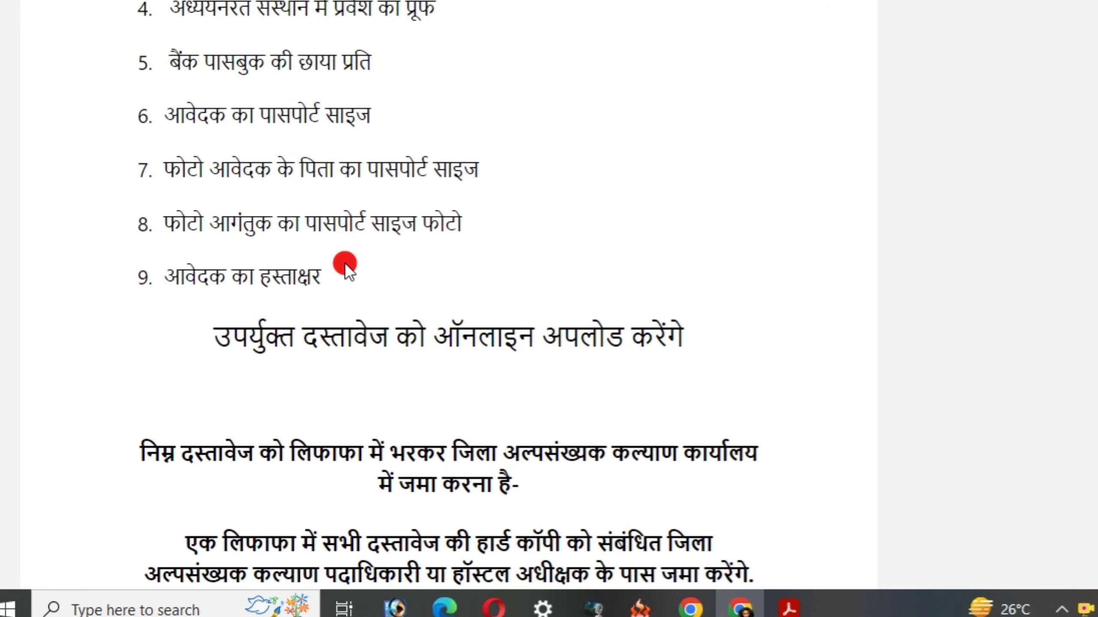
{"action": "scroll", "coordinate": [345, 263], "scroll_direction": "down", "scroll_amount": 1}
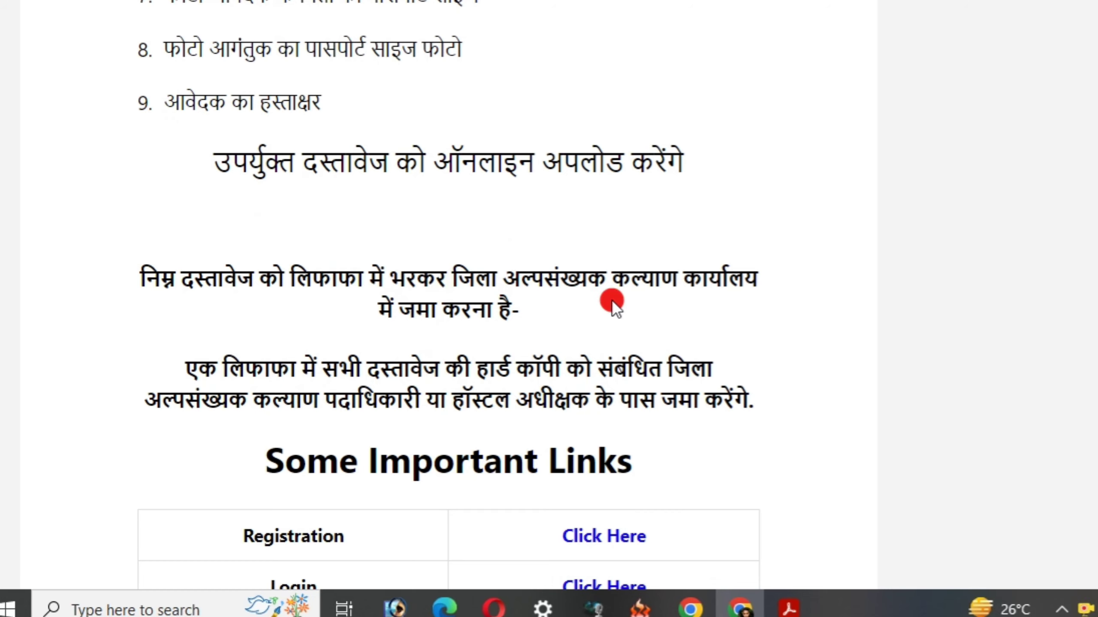
- Recheck the article's monthly activity schedule for the online submission, editing and hard copy dates
{"action": "scroll", "coordinate": [611, 301], "scroll_direction": "up", "scroll_amount": 20}
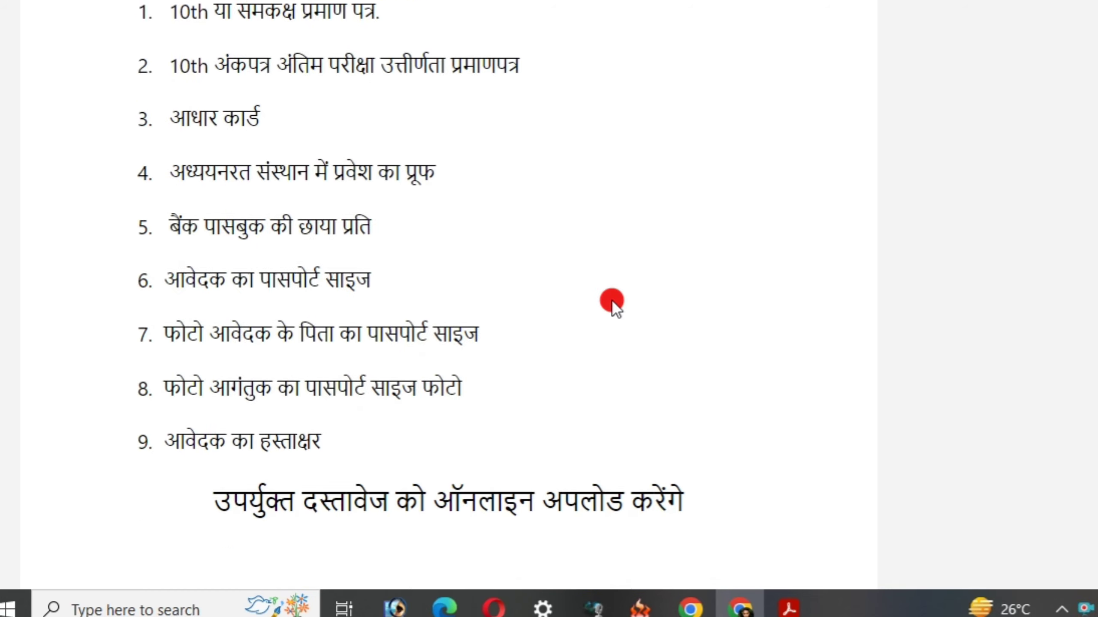
{"action": "scroll", "coordinate": [611, 300], "scroll_direction": "up", "scroll_amount": 5}
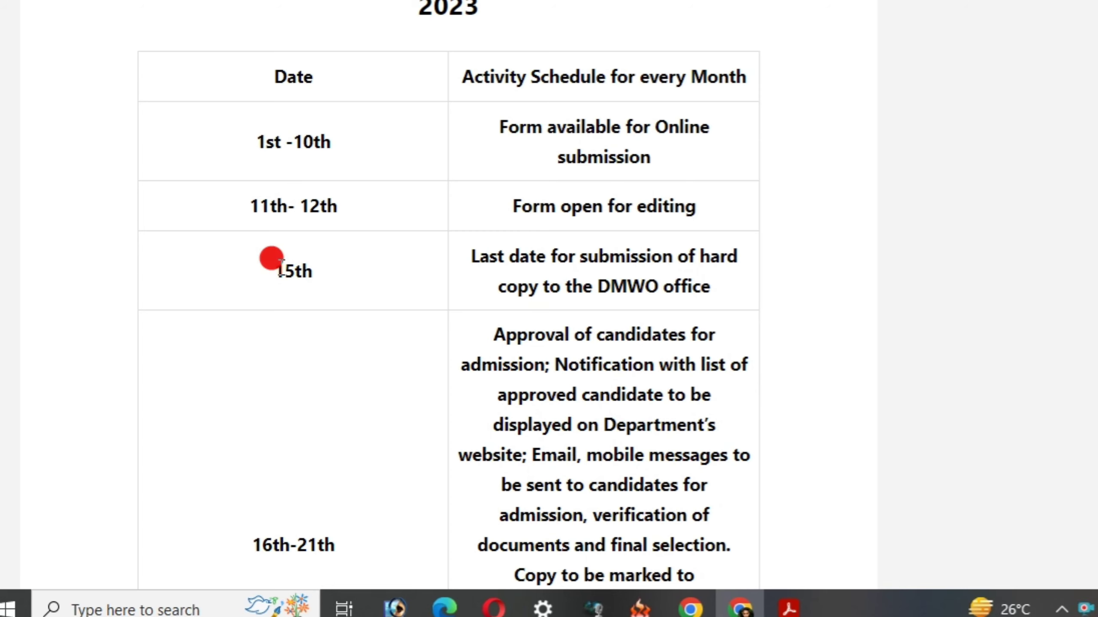
{"action": "scroll", "coordinate": [556, 274], "scroll_direction": "down", "scroll_amount": 20}
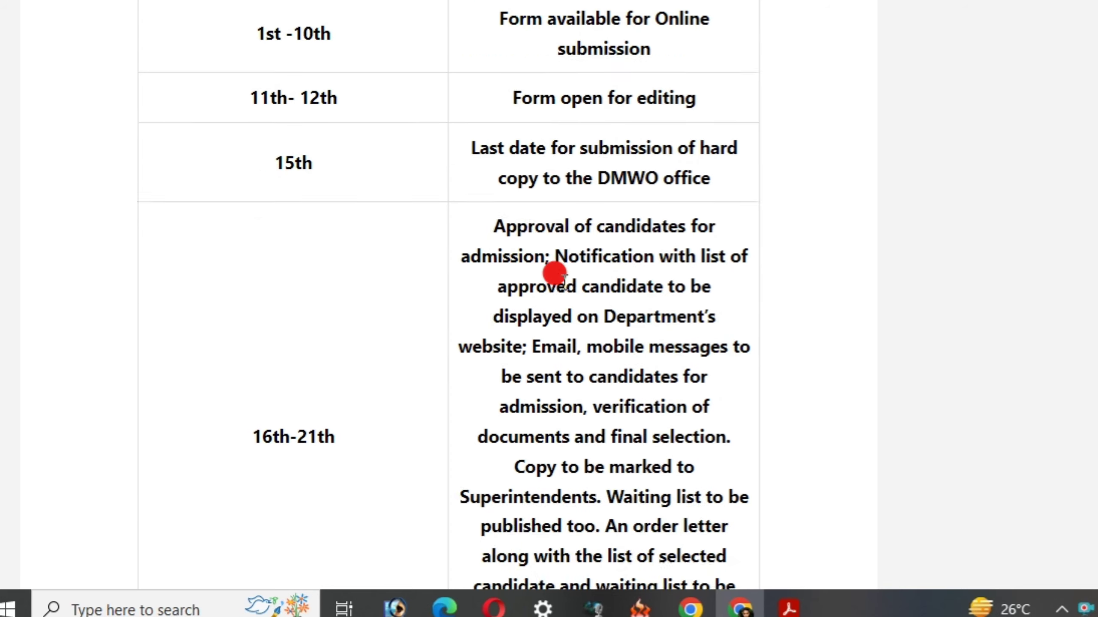
{"action": "scroll", "coordinate": [563, 281], "scroll_direction": "down", "scroll_amount": 9}
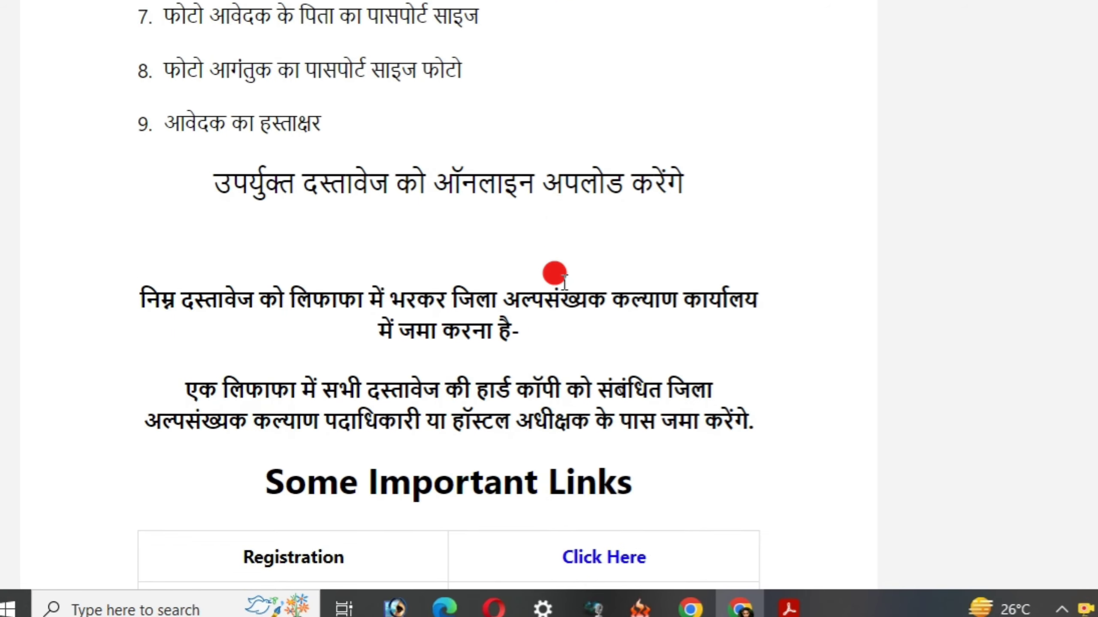
- Examine the Some Important Links table, including registration, login, password, guardian format, official website and help desk entries
{"action": "scroll", "coordinate": [563, 281], "scroll_direction": "down", "scroll_amount": 1}
{"action": "scroll", "coordinate": [563, 281], "scroll_direction": "down", "scroll_amount": 1}
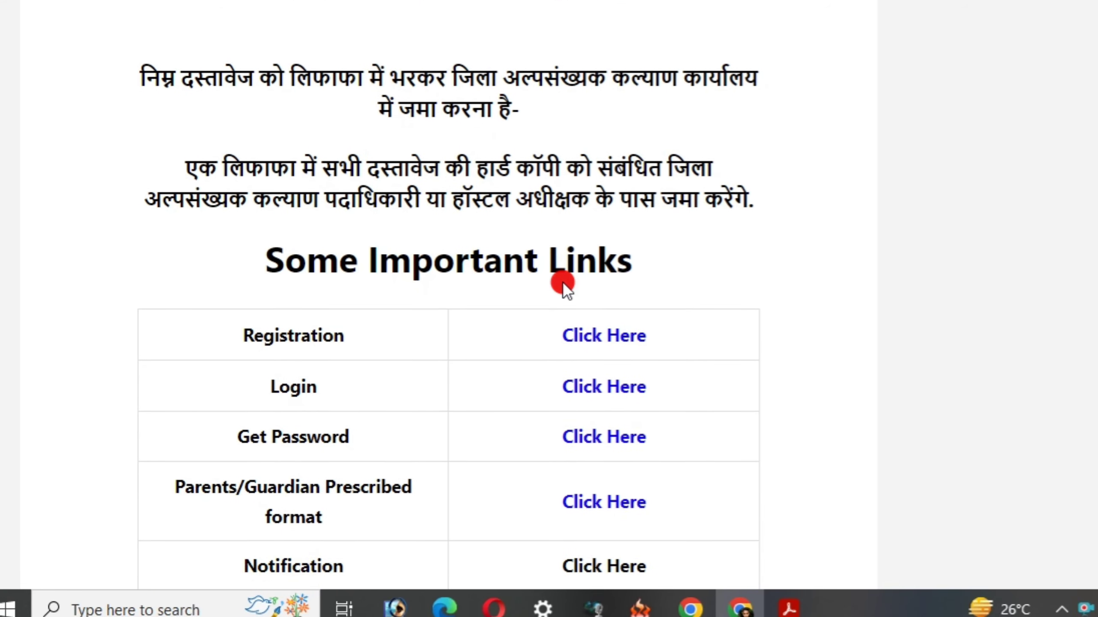
{"action": "scroll", "coordinate": [566, 289], "scroll_direction": "down", "scroll_amount": 3}
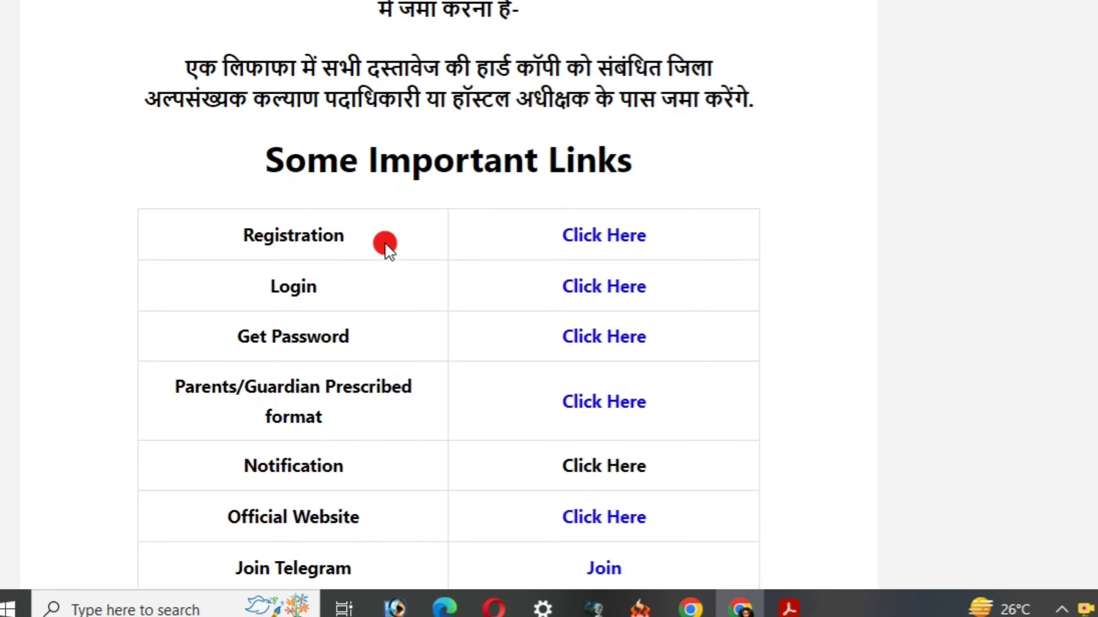
{"action": "scroll", "coordinate": [536, 303], "scroll_direction": "down", "scroll_amount": 2}
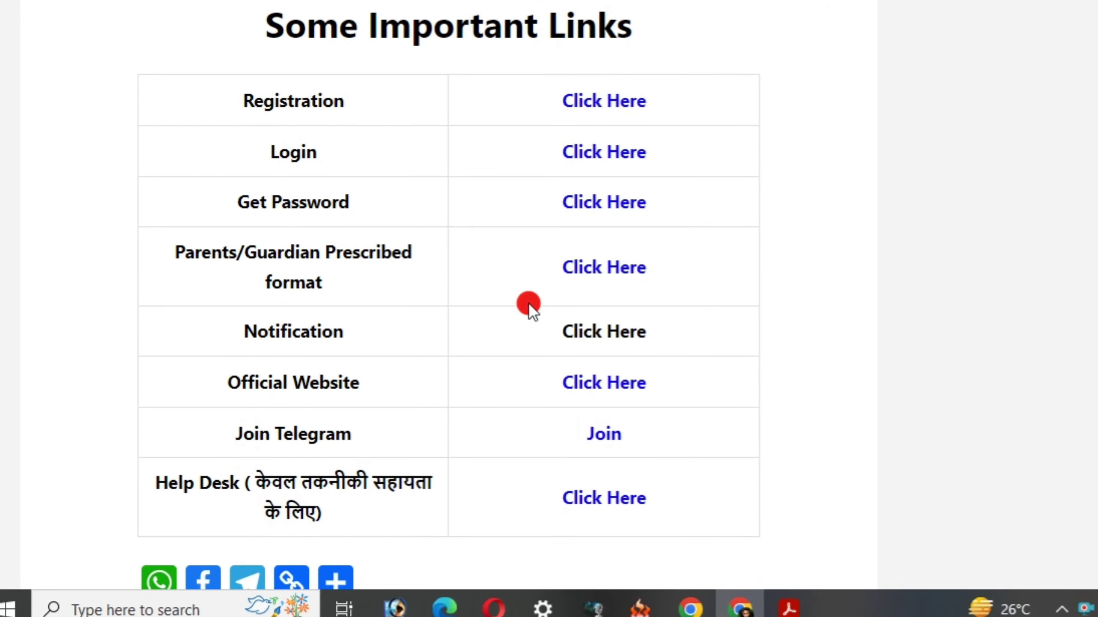
{"action": "scroll", "coordinate": [529, 305], "scroll_direction": "down", "scroll_amount": 4}
{"action": "scroll", "coordinate": [528, 305], "scroll_direction": "up", "scroll_amount": 10}
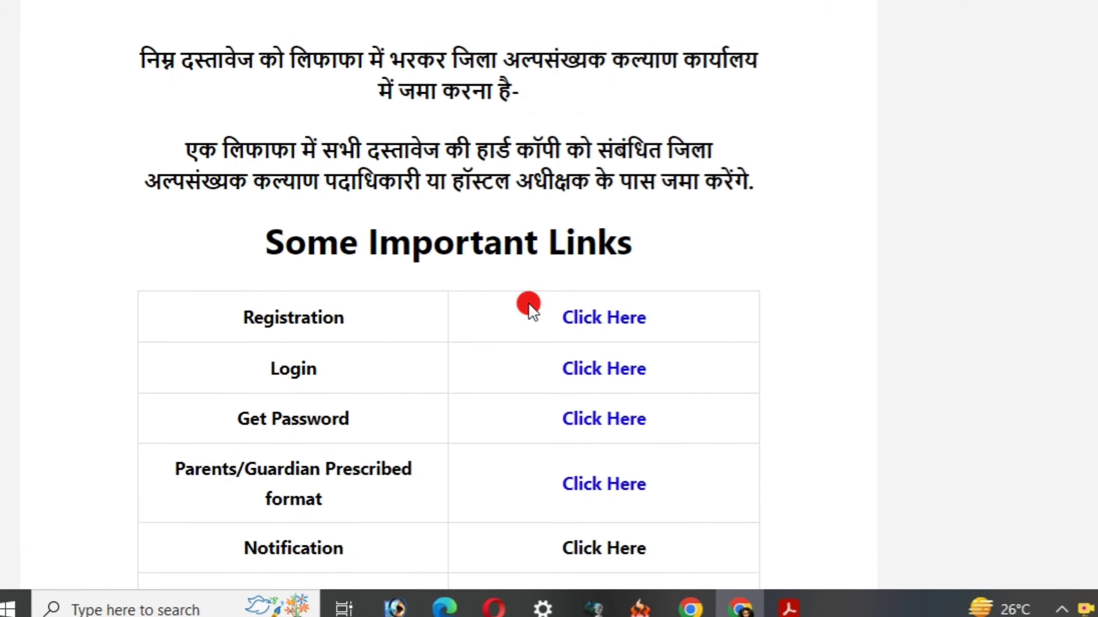
{"action": "scroll", "coordinate": [520, 297], "scroll_direction": "down", "scroll_amount": 2}
{"action": "scroll", "coordinate": [649, 301], "scroll_direction": "up", "scroll_amount": 11}
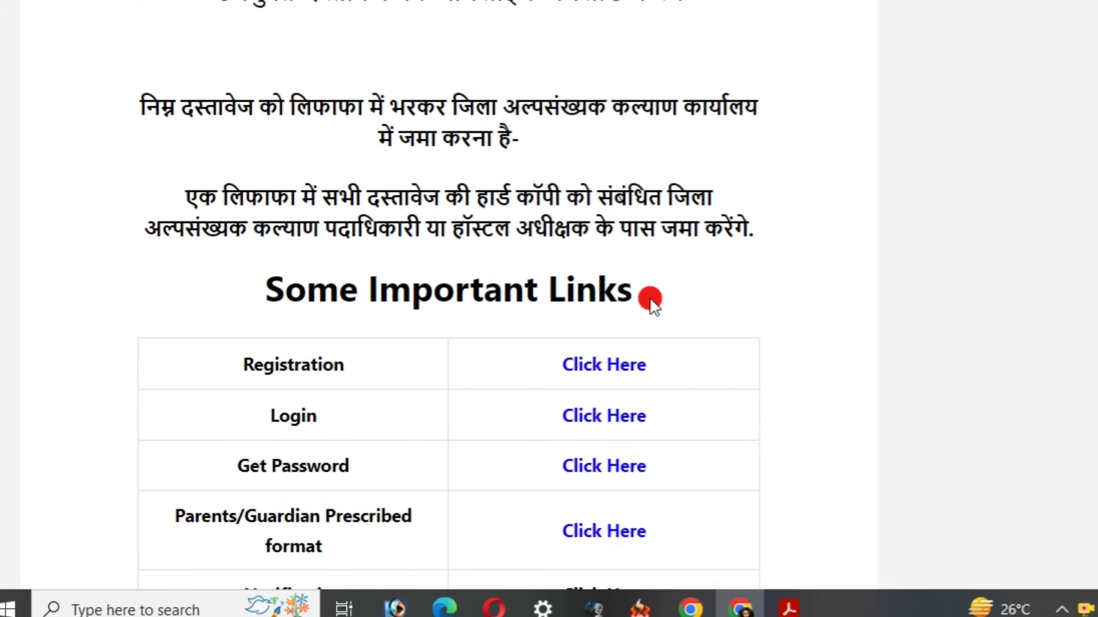
{"action": "scroll", "coordinate": [651, 299], "scroll_direction": "up", "scroll_amount": 6}
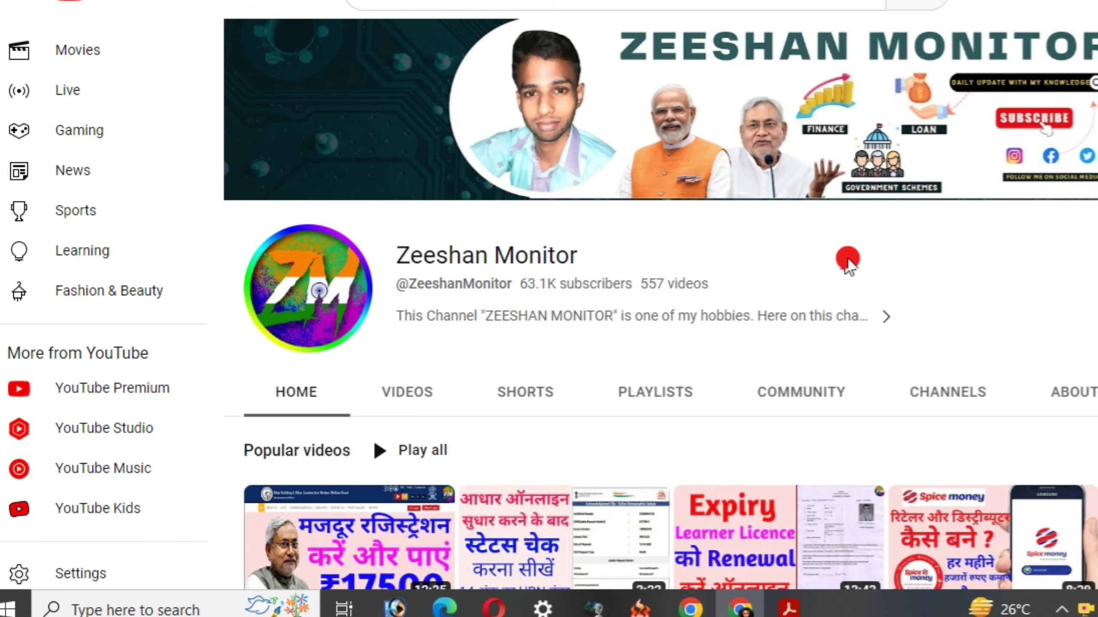
{"action": "scroll", "coordinate": [928, 275], "scroll_direction": "down", "scroll_amount": 5}
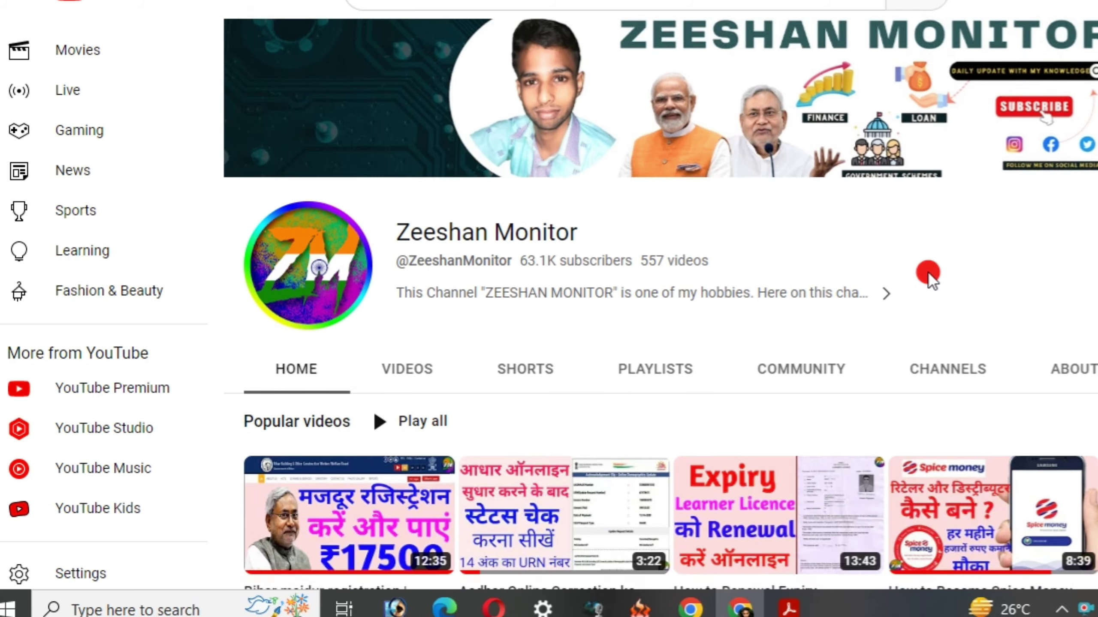